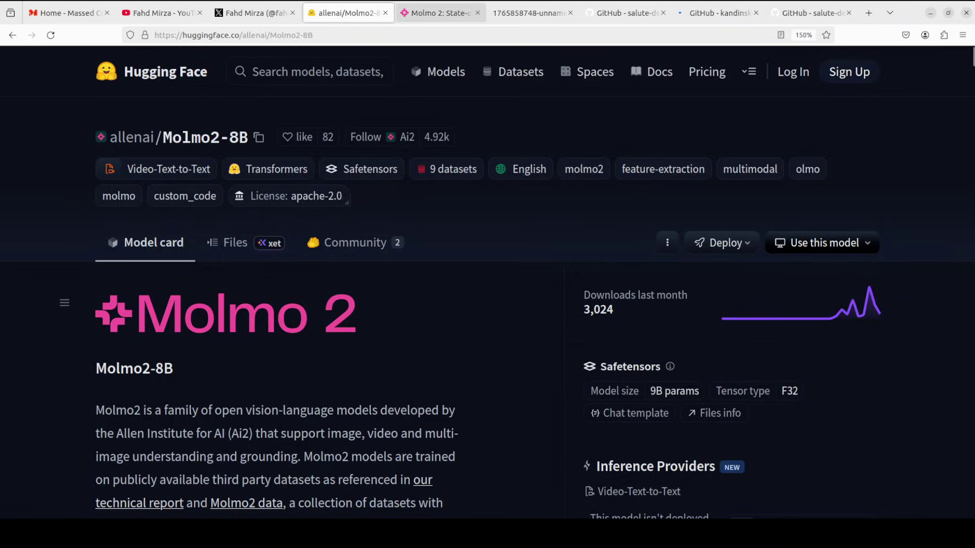
Review the Molmo 2 blog post, its architecture diagram, the channel's olmo videos and the Molmo2-8B model page.
click(448, 12)
click(523, 14)
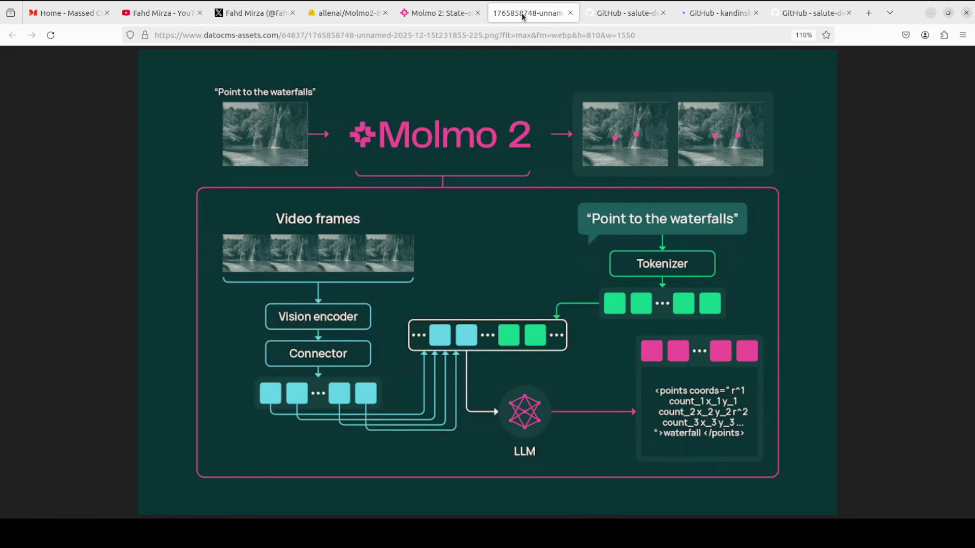
click(343, 13)
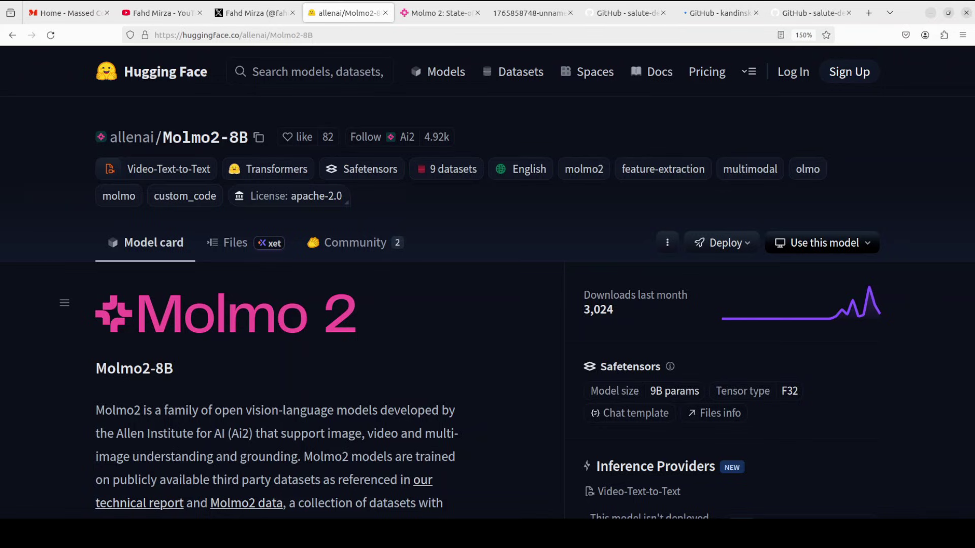
click(158, 14)
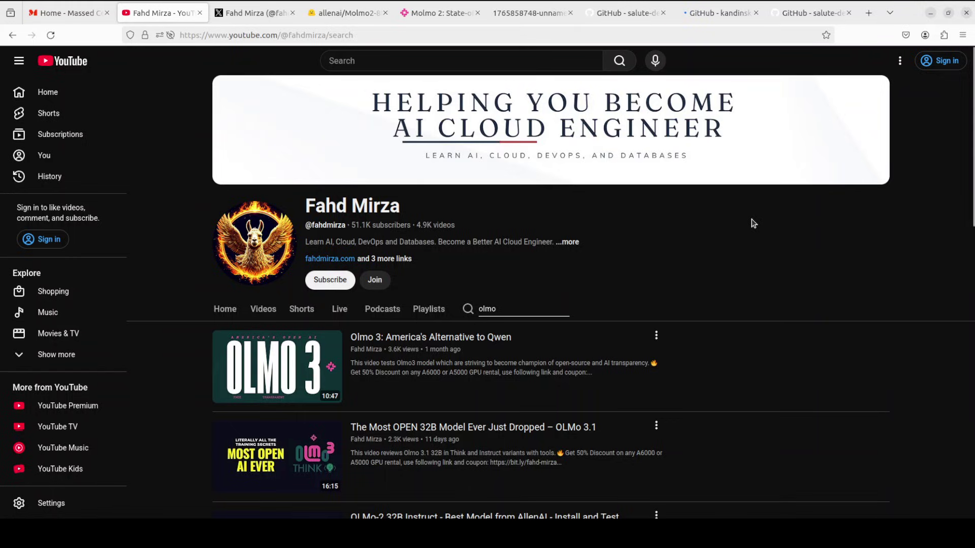
click(431, 14)
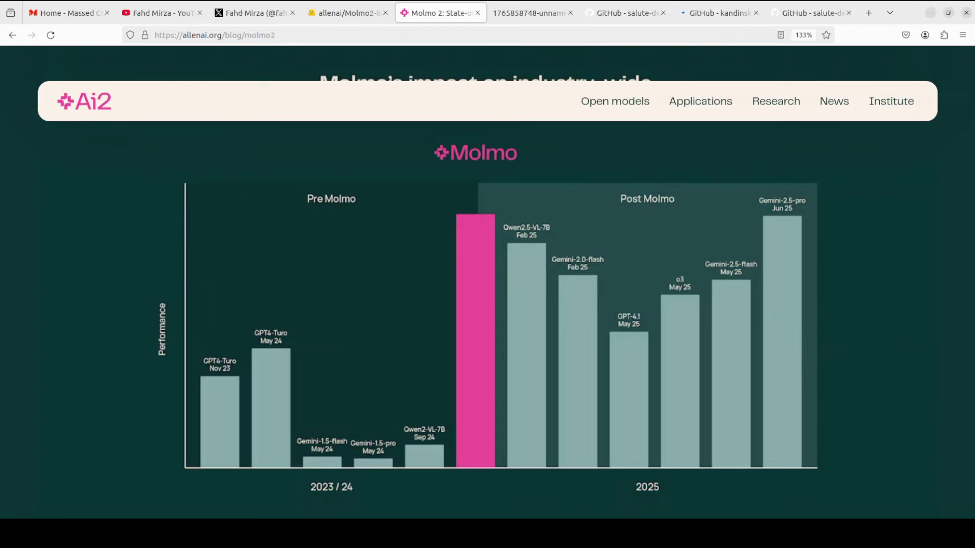
click(346, 13)
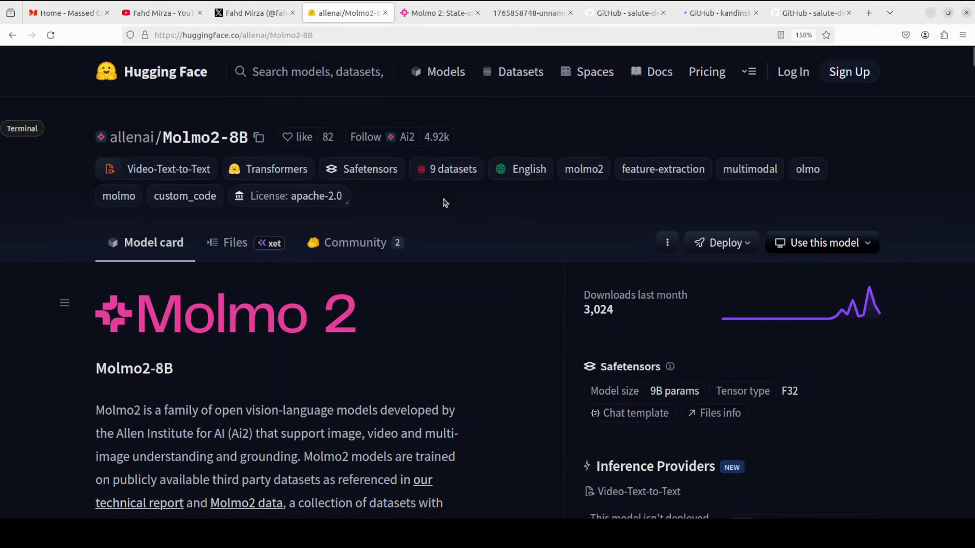
Switch to the terminal and check the GPU with nvidia-smi.
key(alt+Tab)
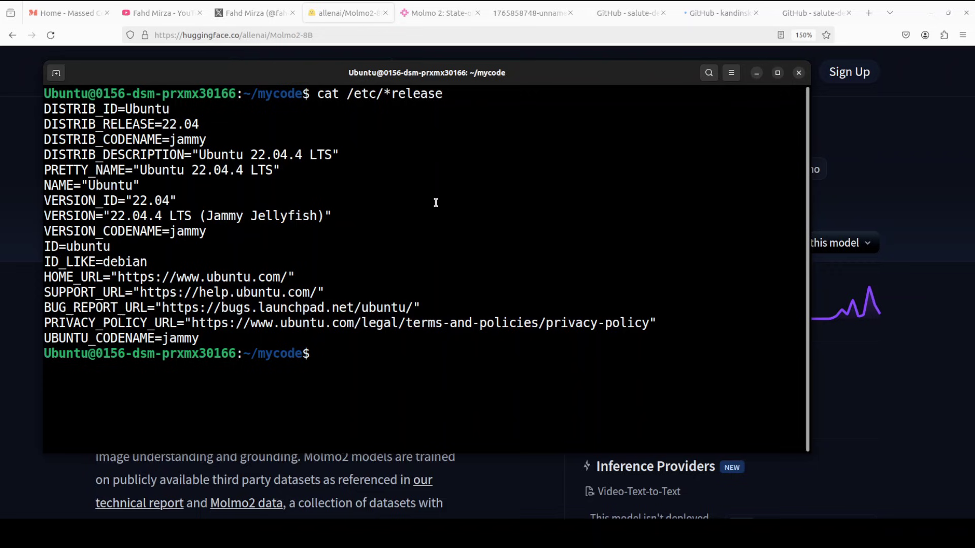
text(nvidia-smi)
key(Return)
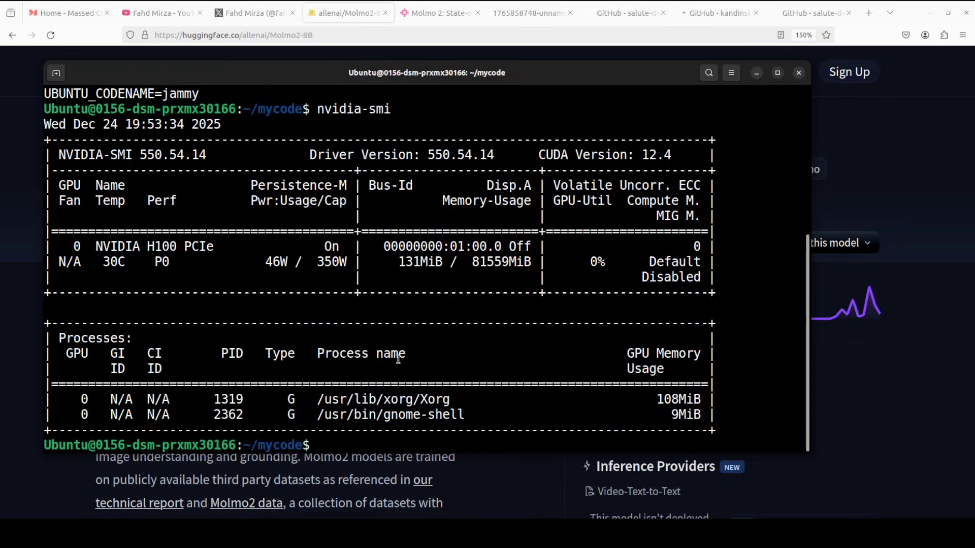
Create and activate a Python 3.11 conda environment named ai, and bring up the Massed Compute home page.
right_click(375, 284)
click(422, 318)
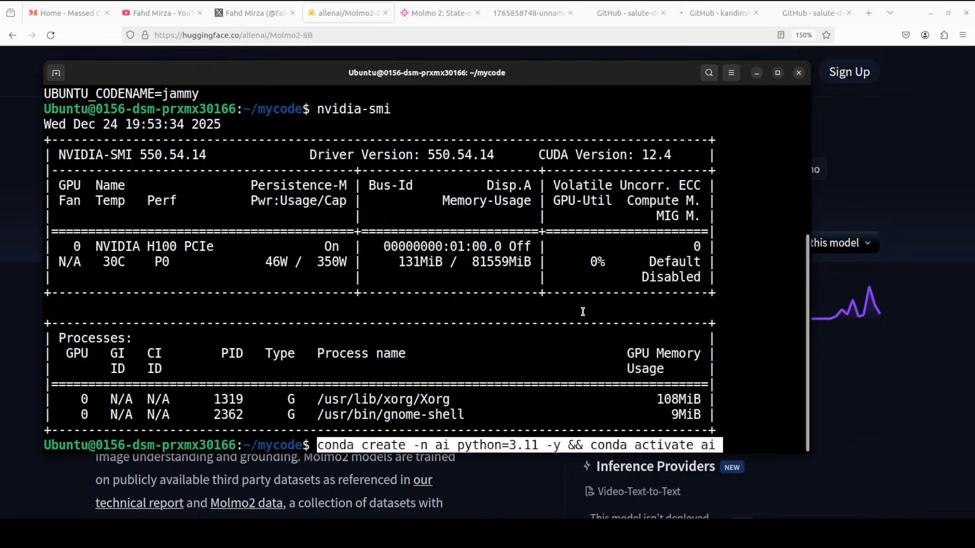
key(Return)
click(65, 11)
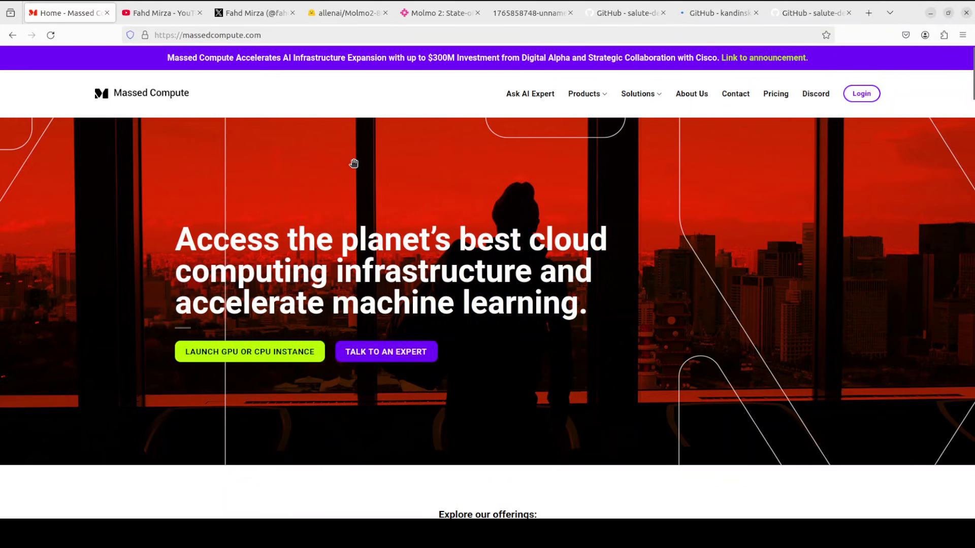
Return to the terminal and paste the prepared package installation commands into the ai environment.
click(3, 129)
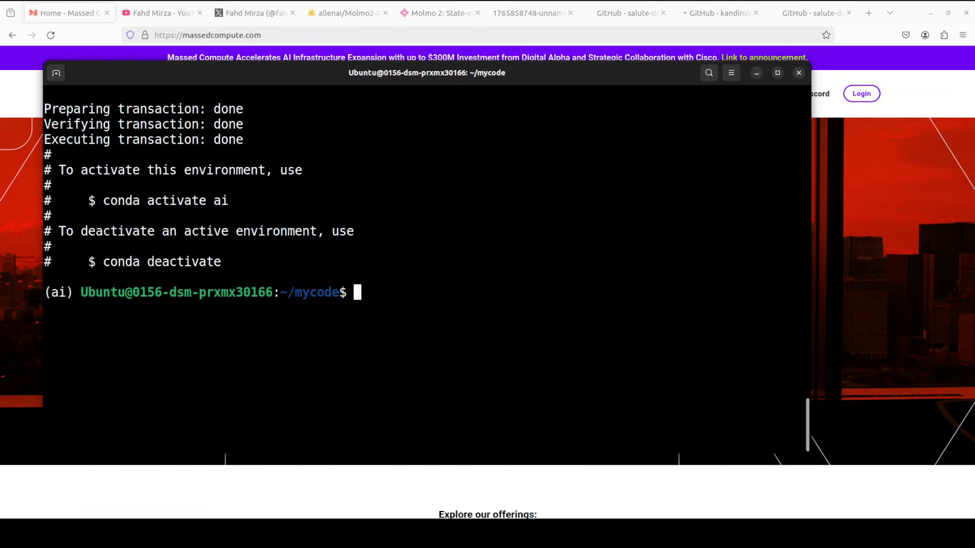
right_click(410, 186)
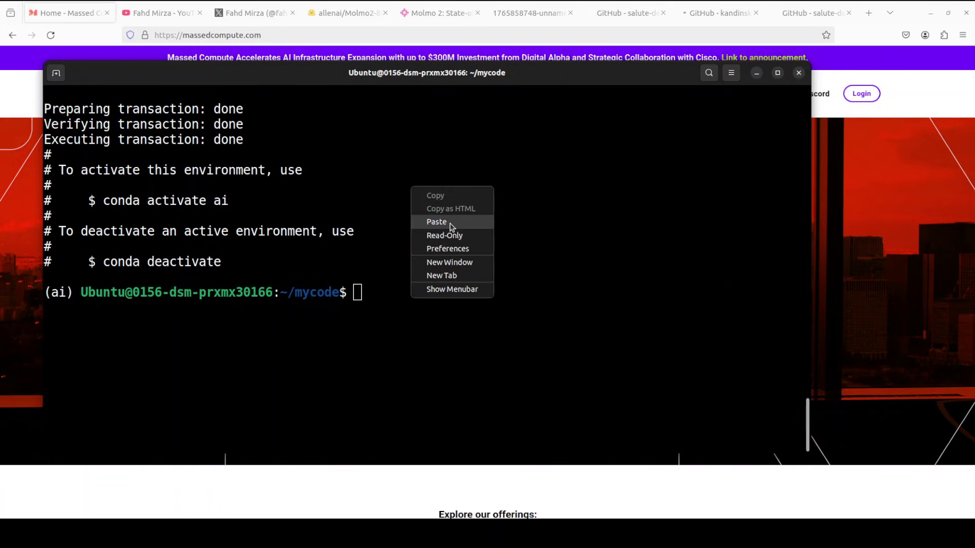
click(452, 224)
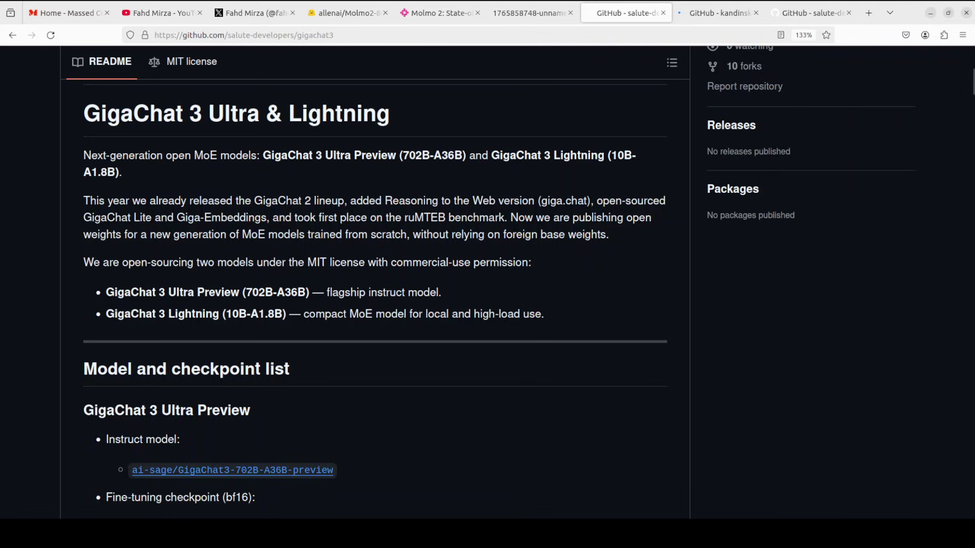
View the open GitHub repository pages for Kandinsky 5 and the other salute-developers project.
click(713, 16)
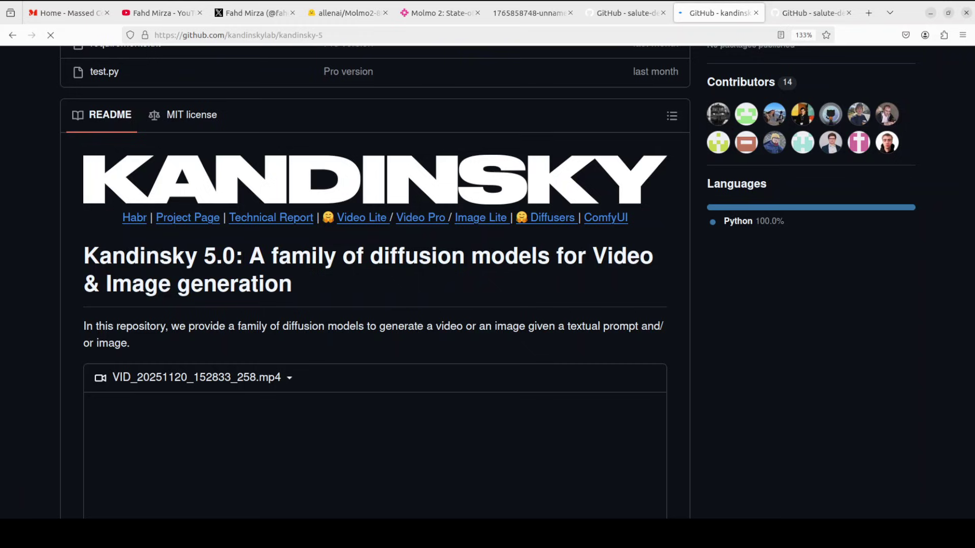
click(804, 14)
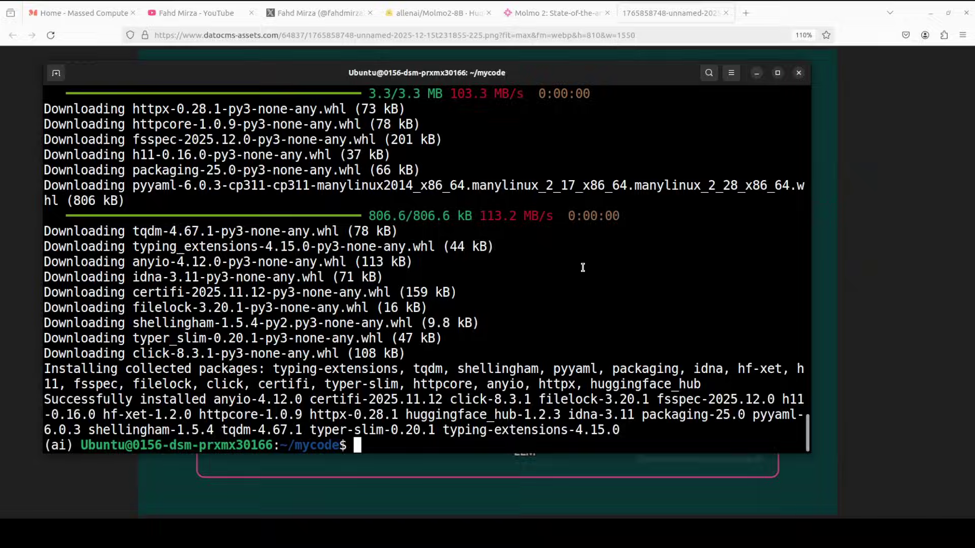
Clear the terminal, put away the code editor showing app.py, and run python app.py.
text(clear)
key(Return)
text(python app.py)
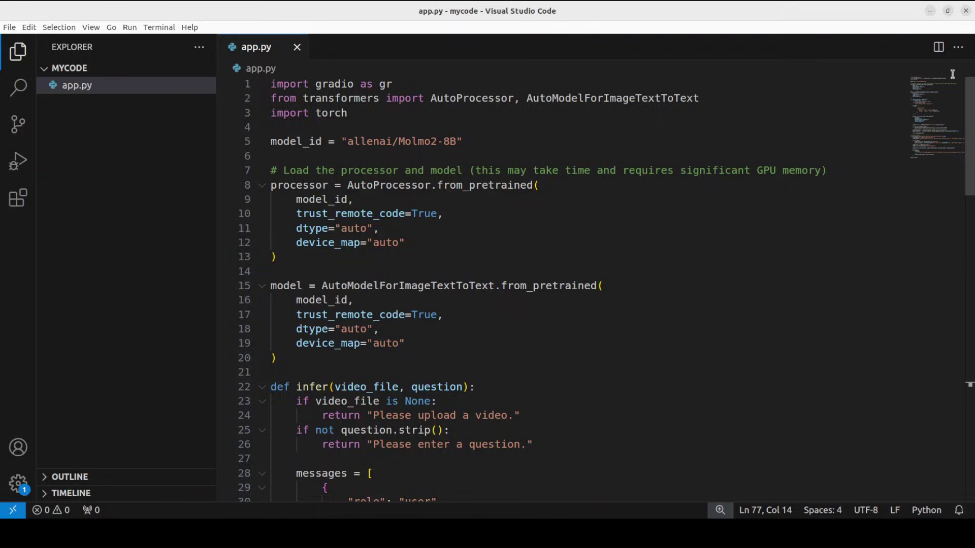
click(930, 11)
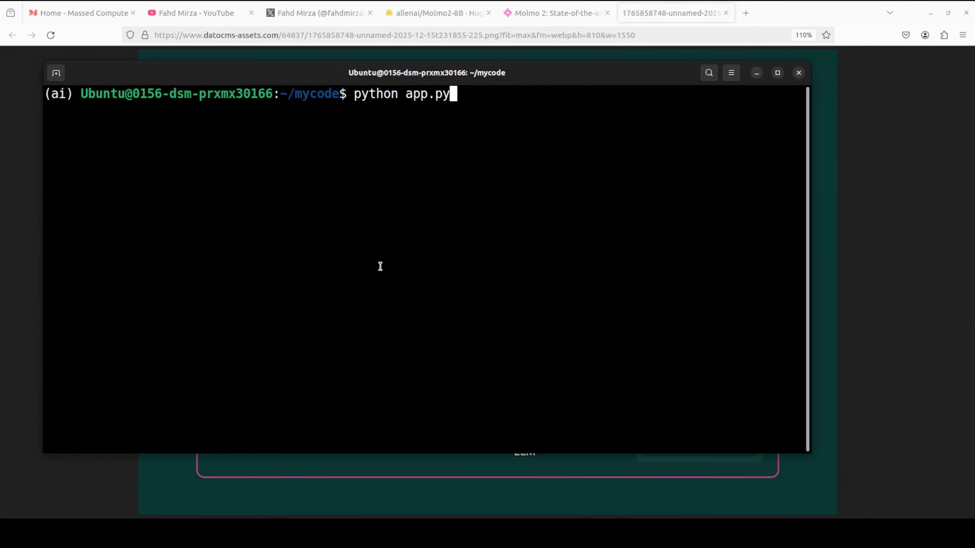
key(Return)
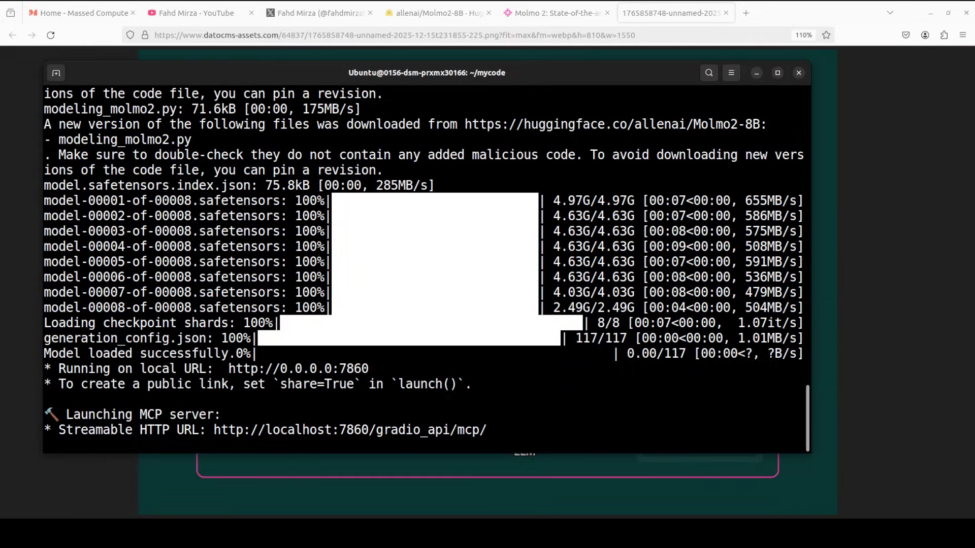
Open the Gradio app at localhost:7860 in a new browser tab.
click(746, 13)
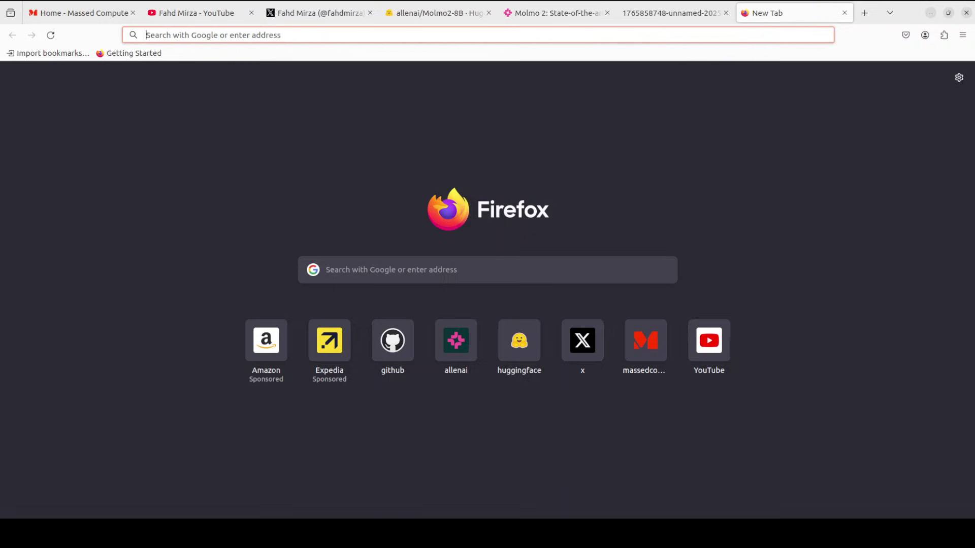
text(localhost:7860)
key(Return)
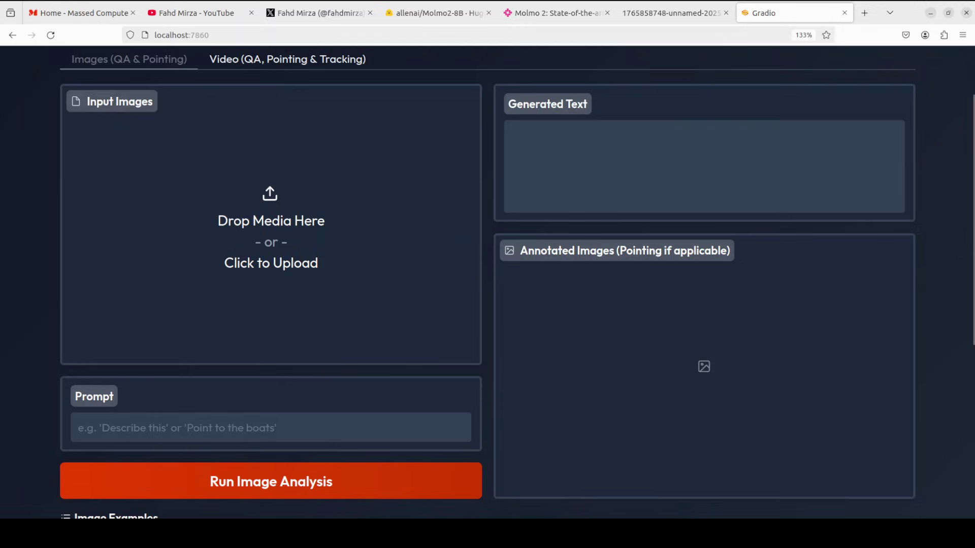
Upload maduraitemple.png from the home directory's data folder as the input image.
click(300, 224)
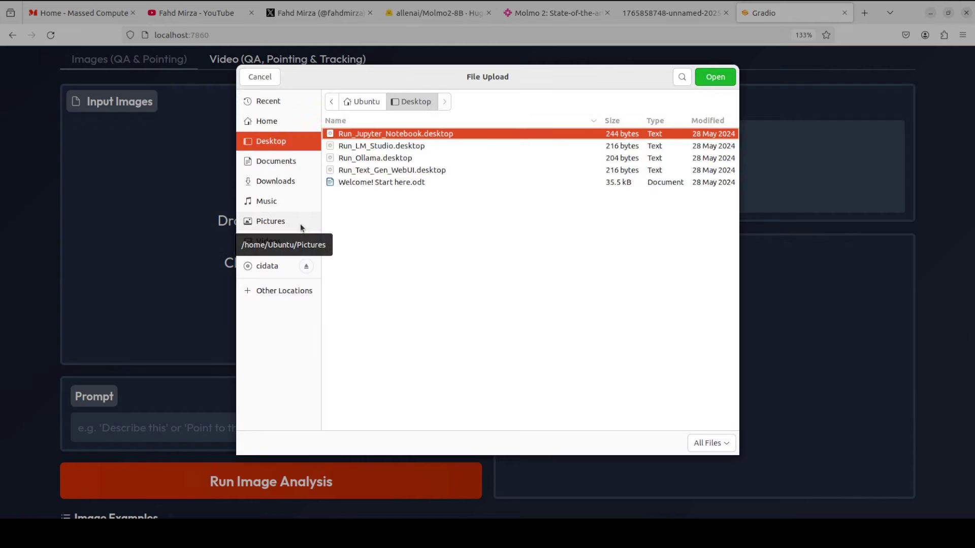
click(284, 120)
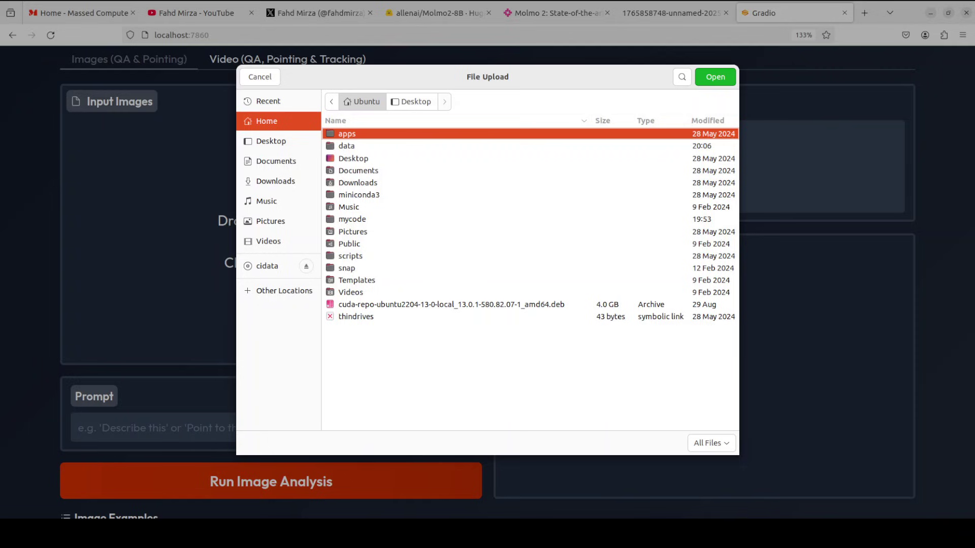
double_click(346, 145)
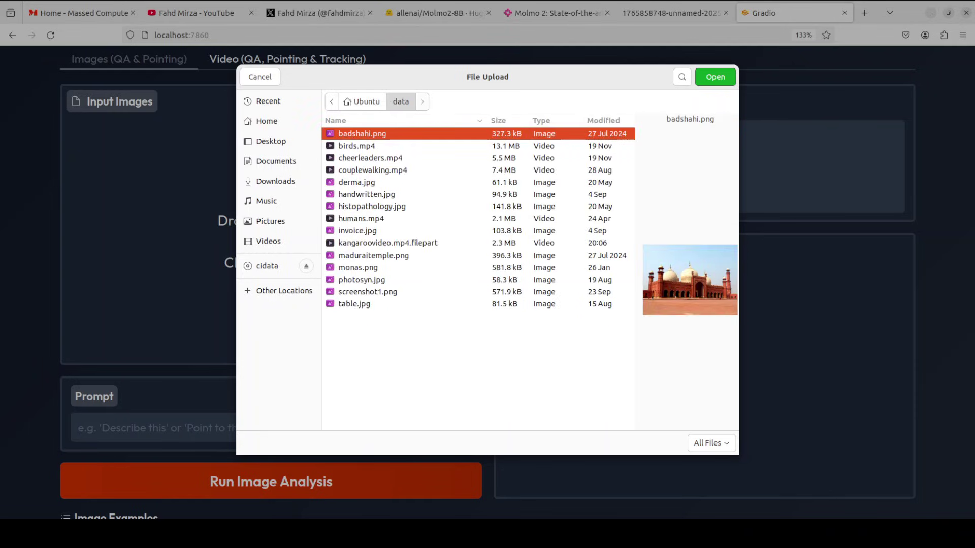
double_click(393, 256)
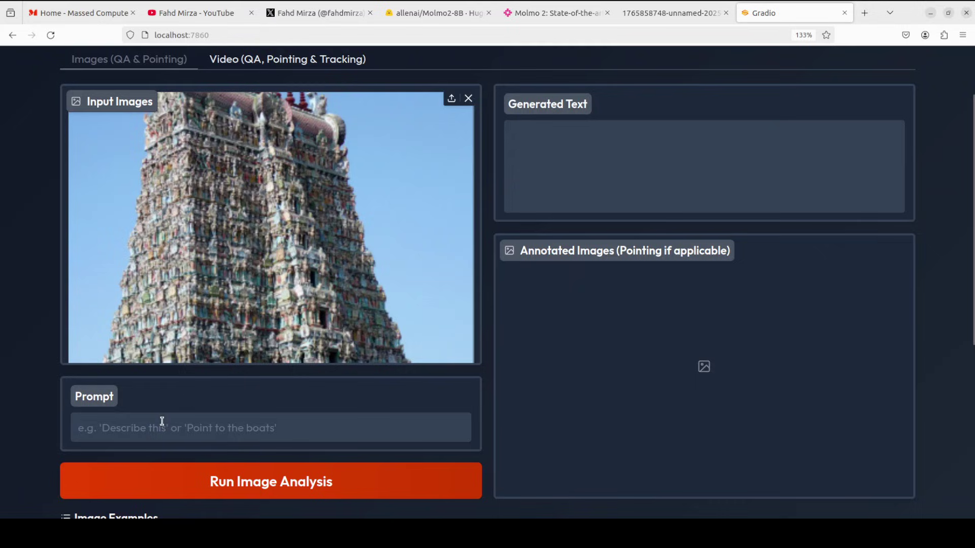
Enter the prompt "describe this image" and run the image analysis.
click(162, 421)
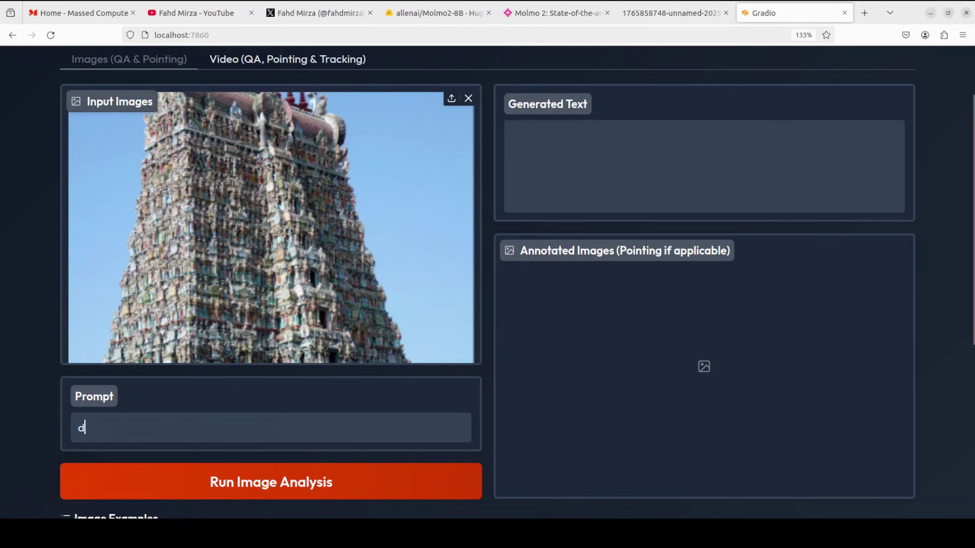
text(describe this image)
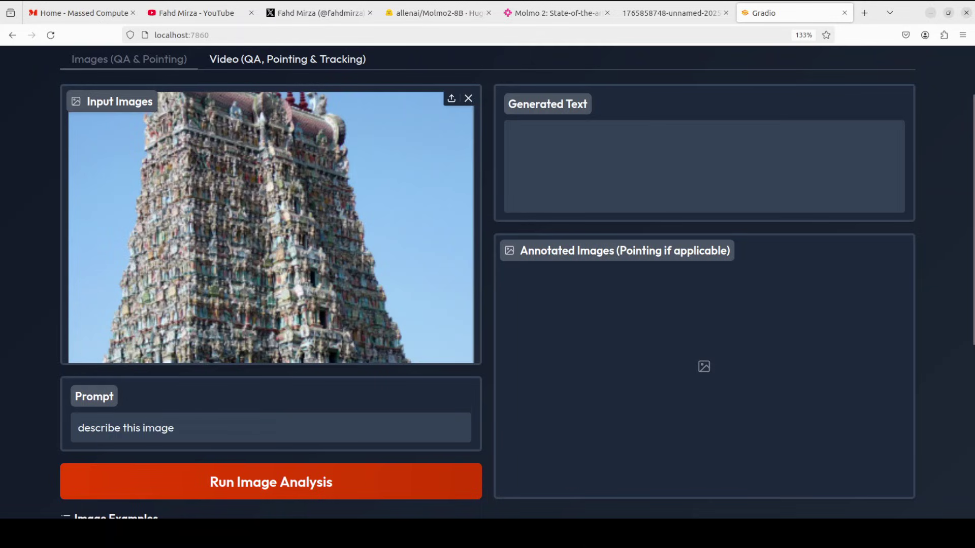
click(258, 483)
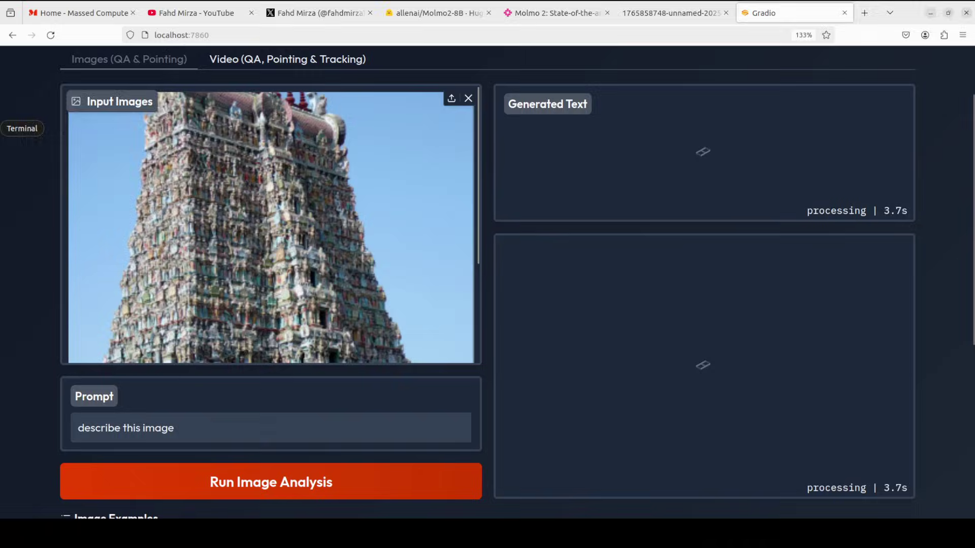
Check GPU usage with nvtop in a new, enlarged terminal window, and minimise it when done.
right_click(16, 128)
click(32, 110)
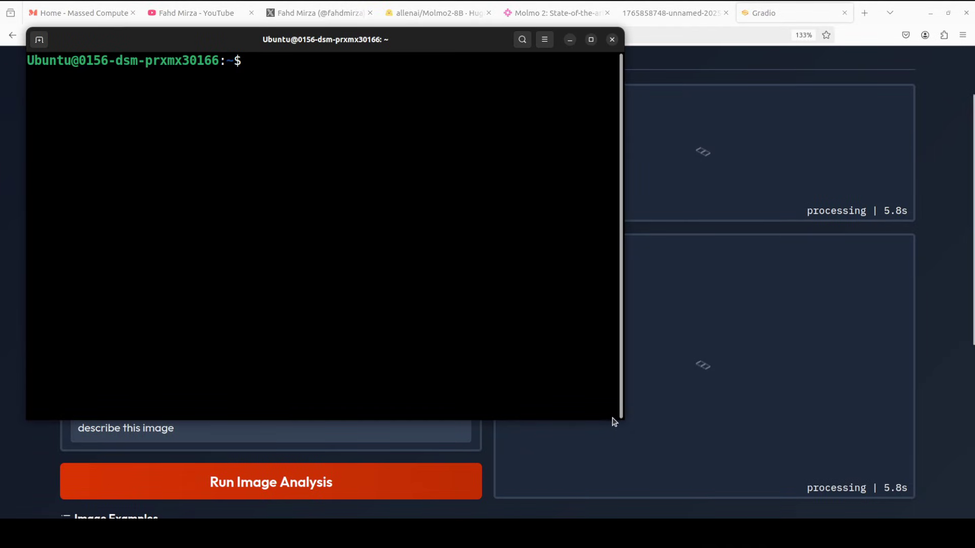
drag(623, 421, 801, 436)
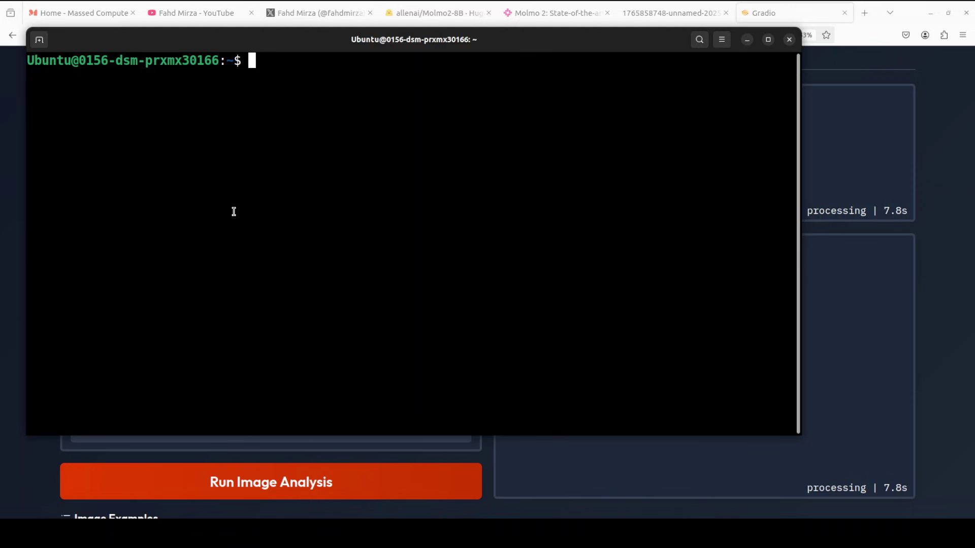
text(nvtop)
key(Return)
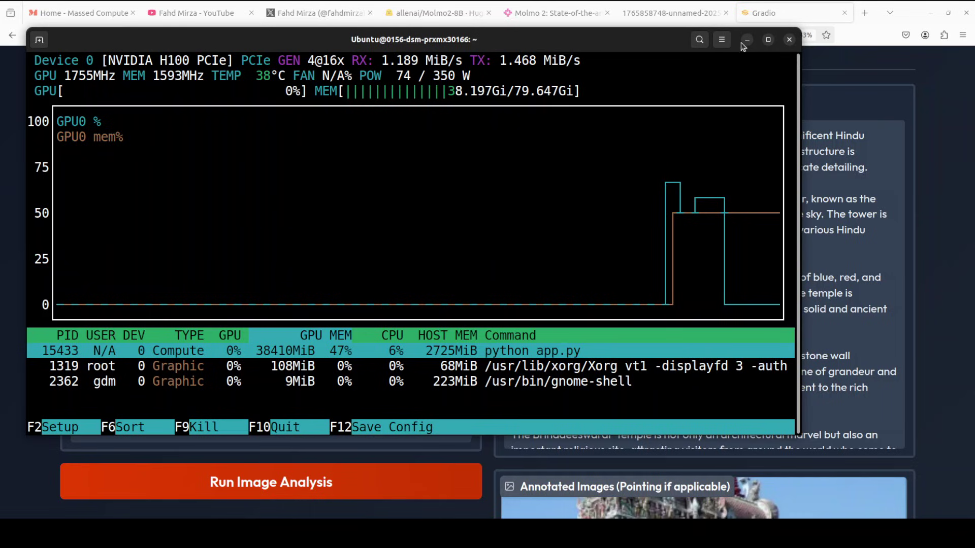
click(745, 40)
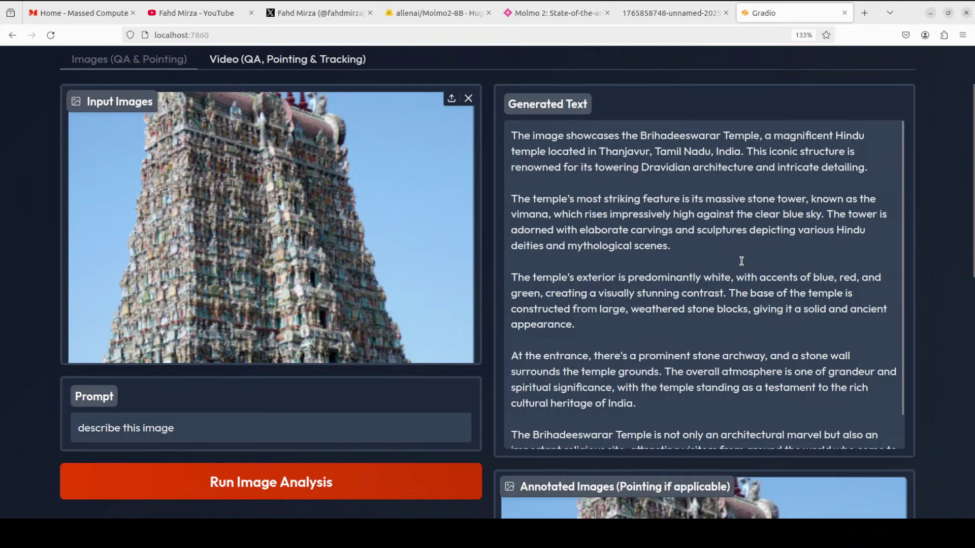
Read the generated temple description through its last paragraph, highlighting key phrases, and look over the results below it.
scroll(709, 273, down, 2)
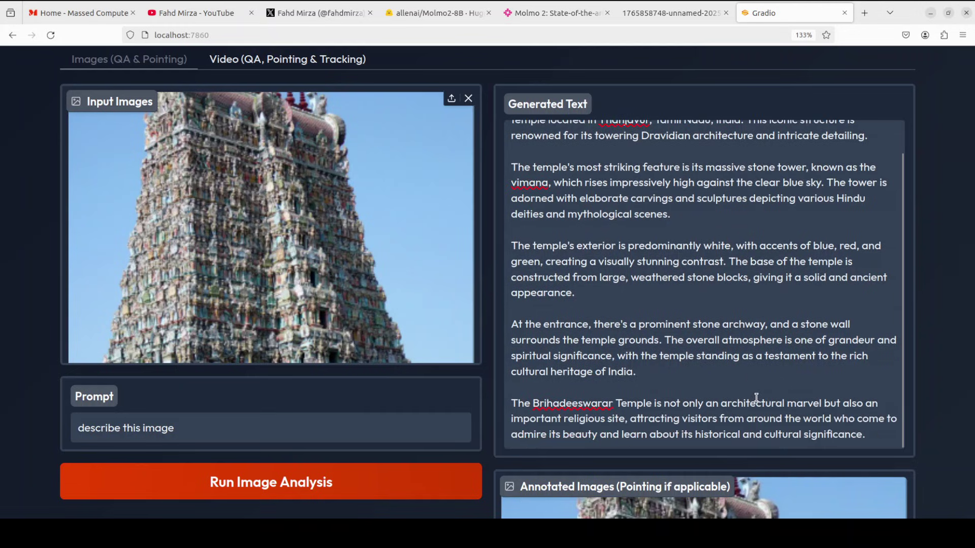
click(718, 404)
drag(782, 405, 872, 404)
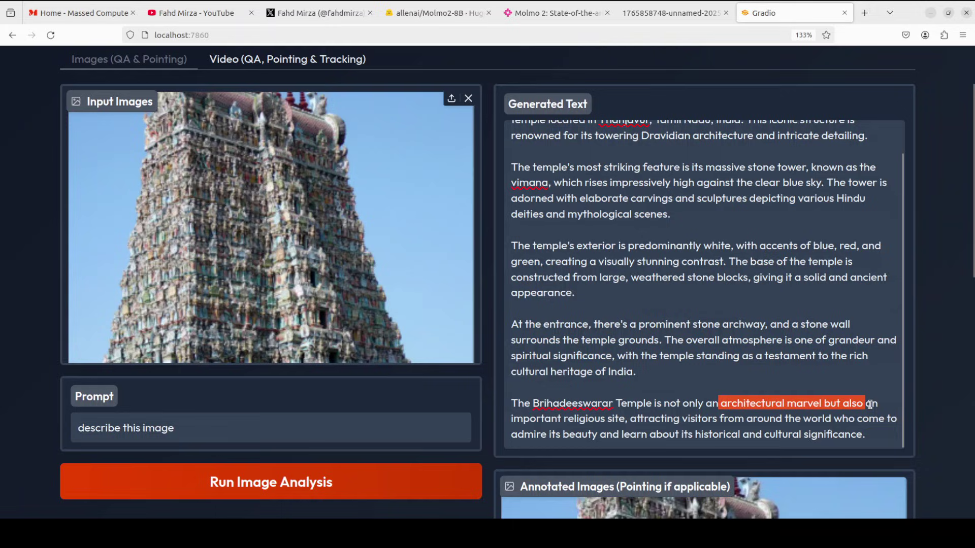
drag(551, 418, 803, 419)
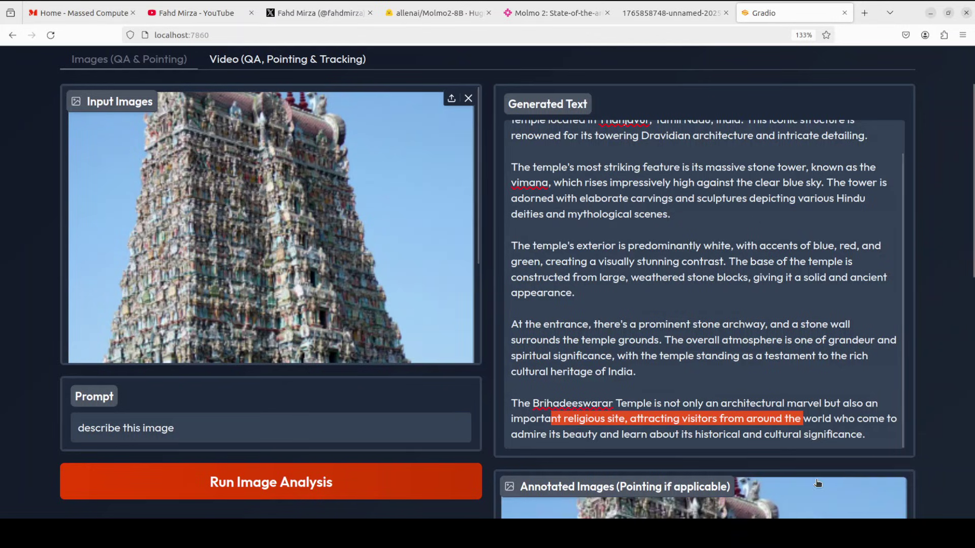
scroll(488, 280, down, 5)
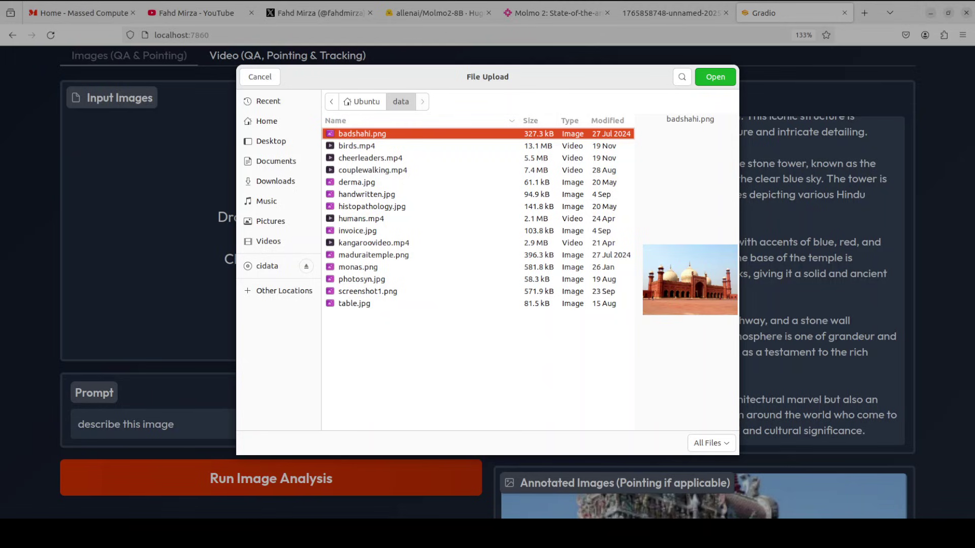
Load photosyn.jpg from the data folder as the new input image.
double_click(365, 279)
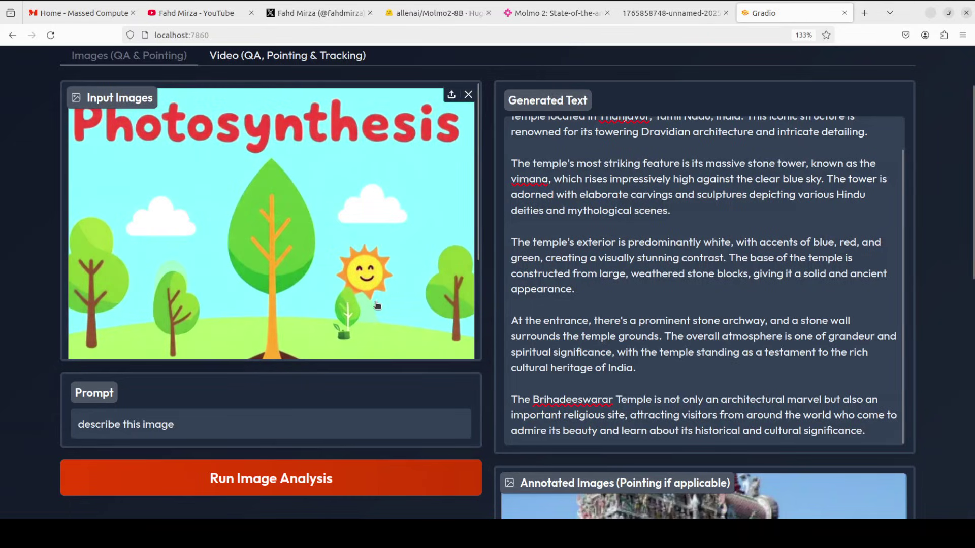
Replace the prompt with "point to the cloud" and run the image analysis.
drag(183, 424, 61, 422)
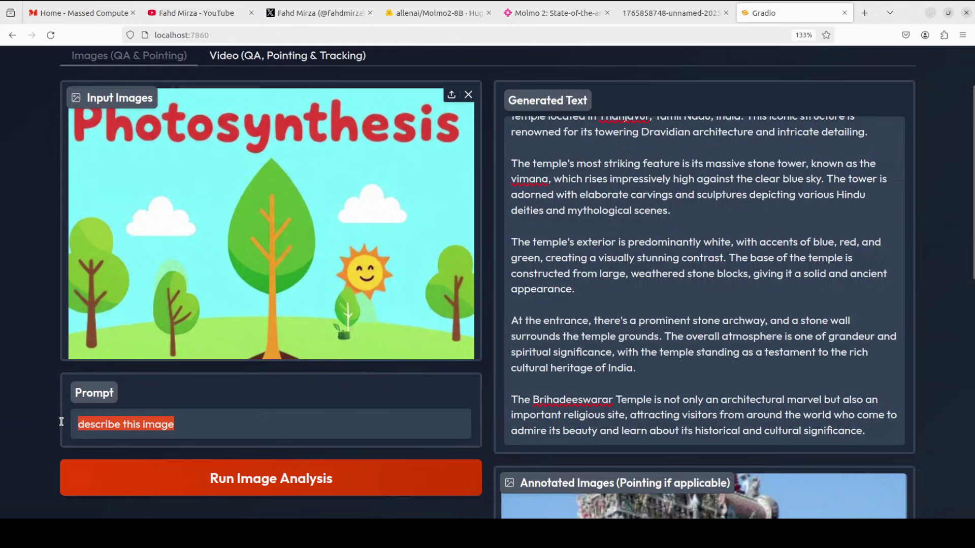
text(point to the )
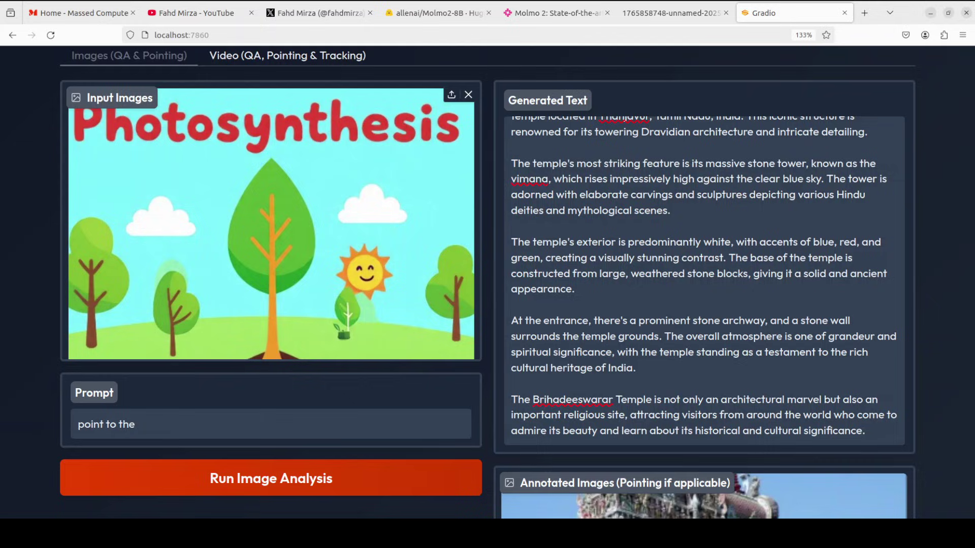
text(cloud)
click(274, 480)
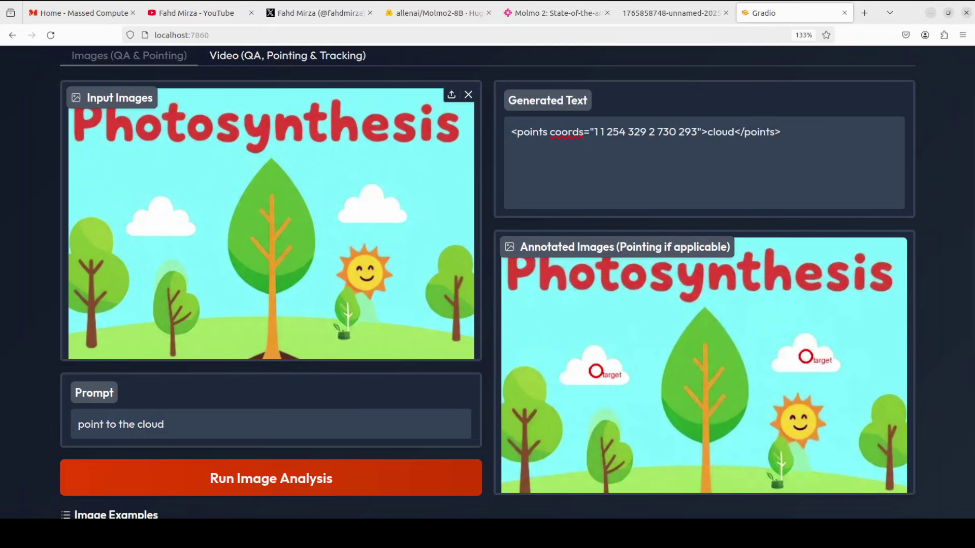
Change the prompt to "point to the sun" and run the image analysis again.
double_click(230, 426)
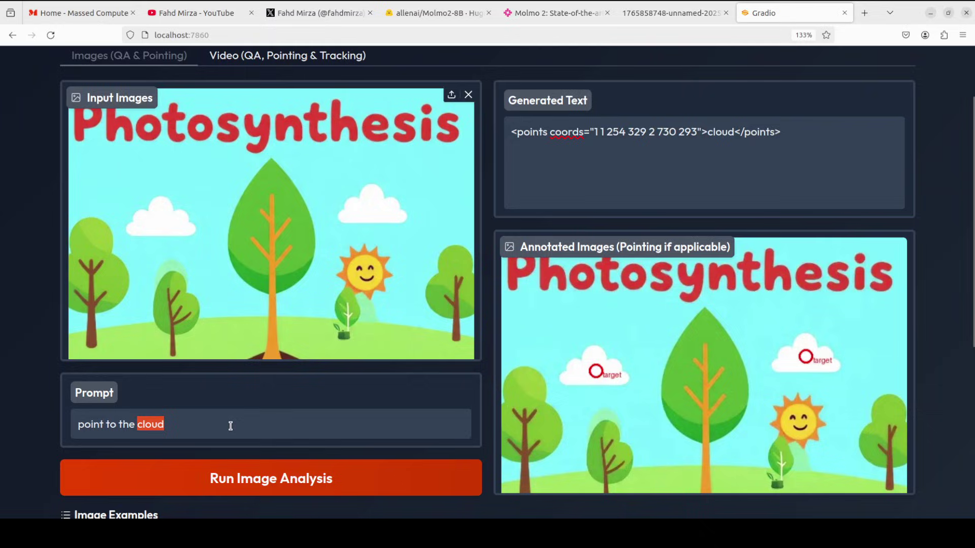
text(sun)
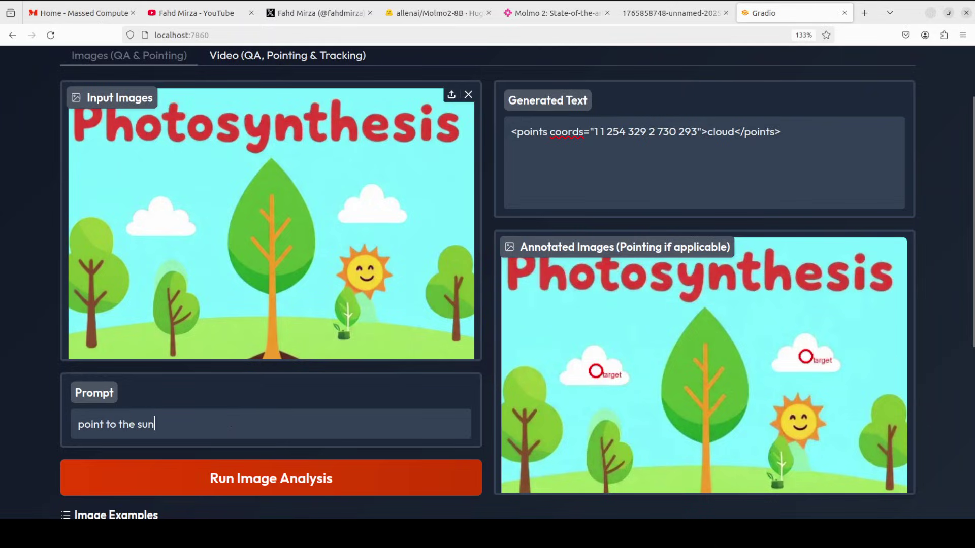
click(278, 484)
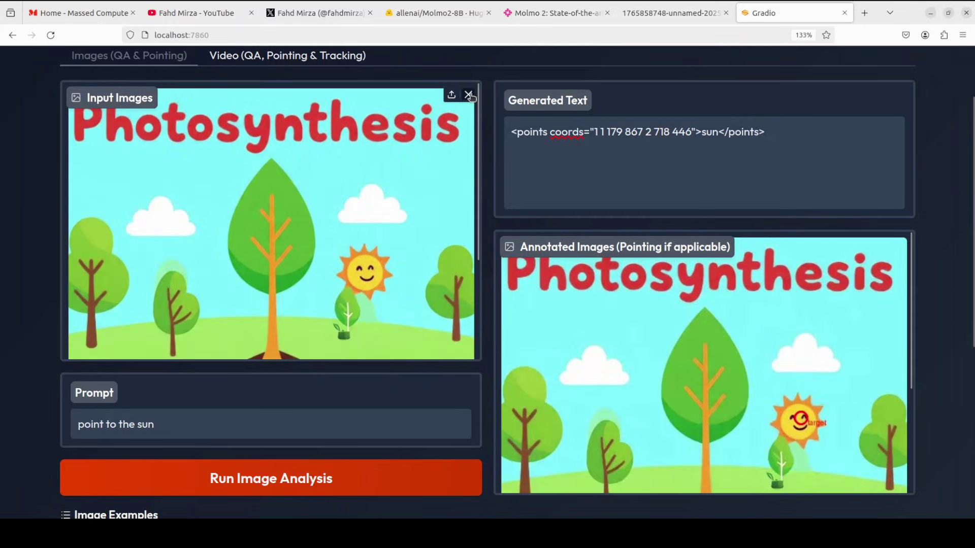
Replace the photosynthesis picture with handwritten.jpg from the data folder as the input image.
click(468, 95)
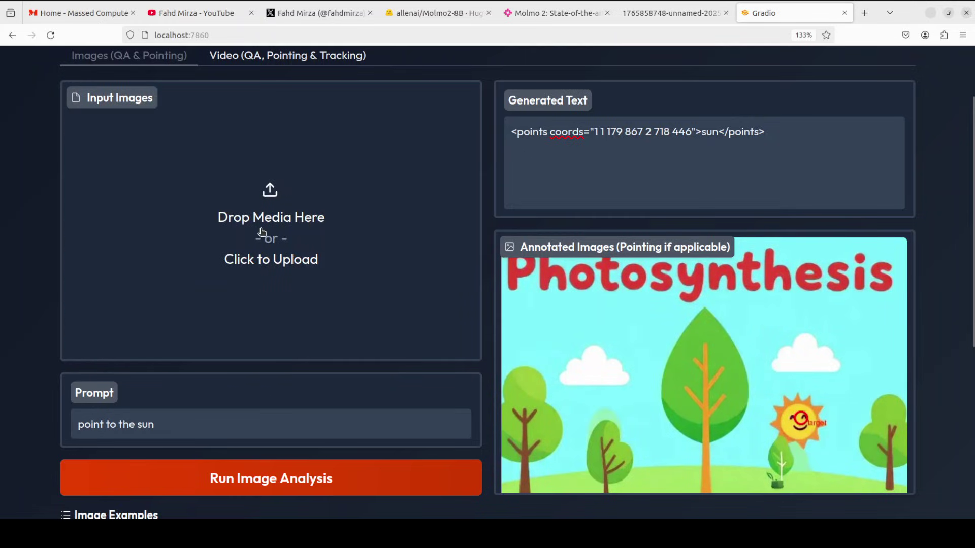
click(260, 222)
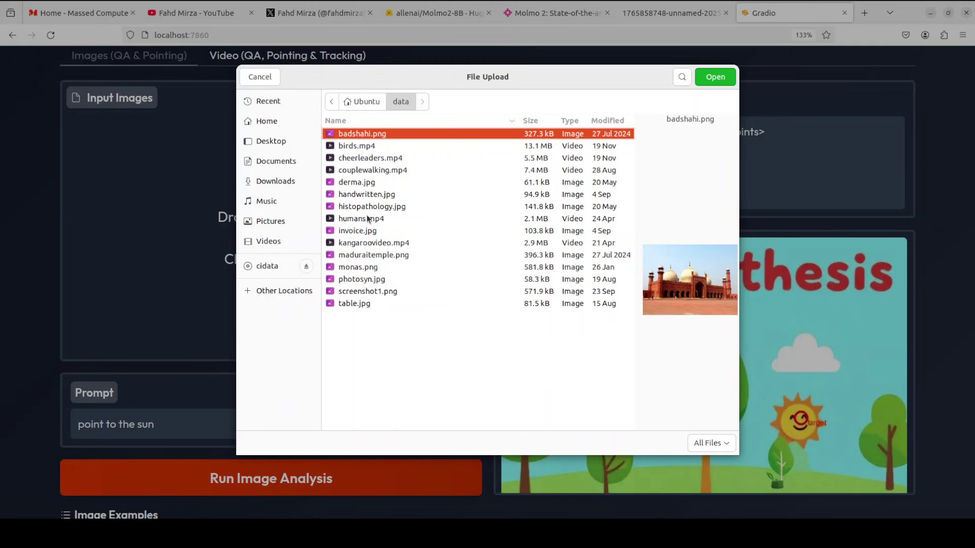
double_click(364, 195)
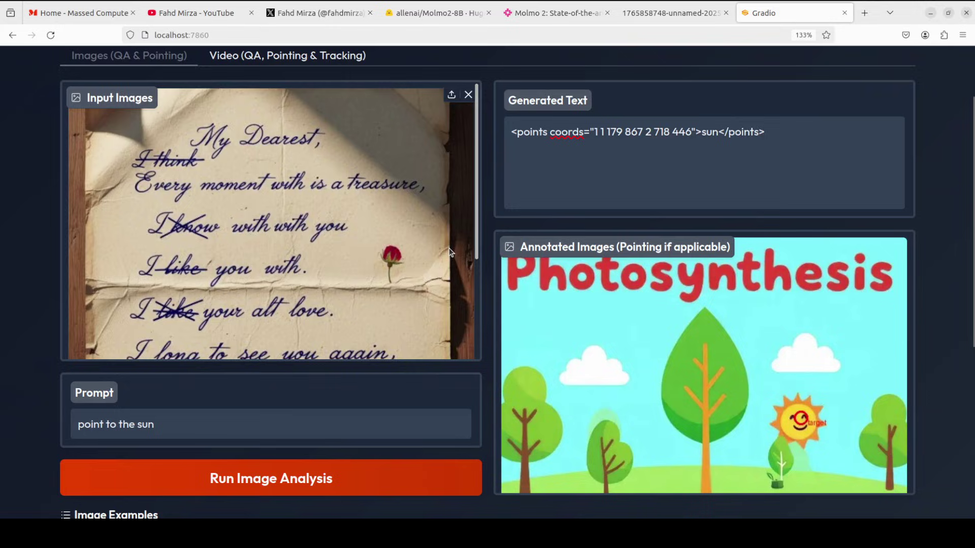
Replace the prompt with "extract the test" and run the analysis on the handwritten letter.
drag(175, 426, 4, 414)
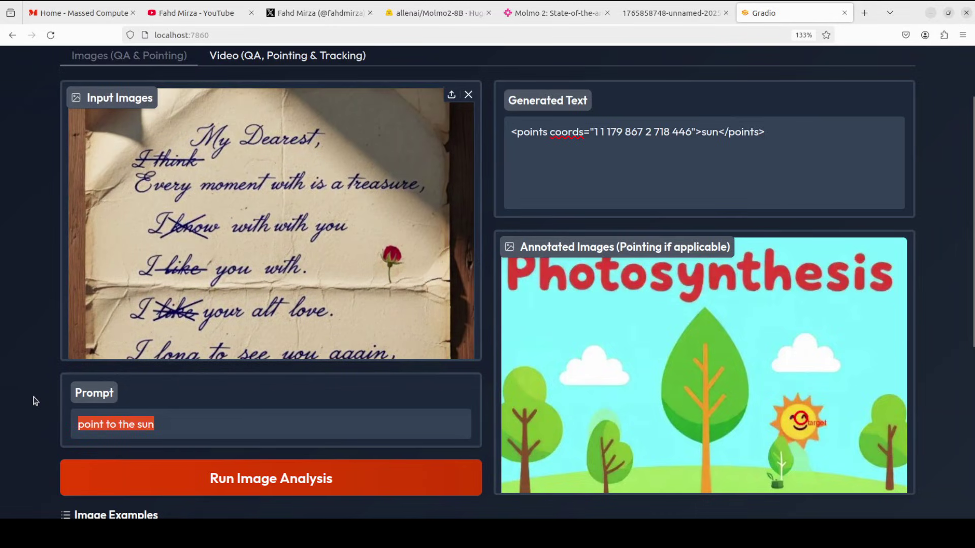
text(extract the test)
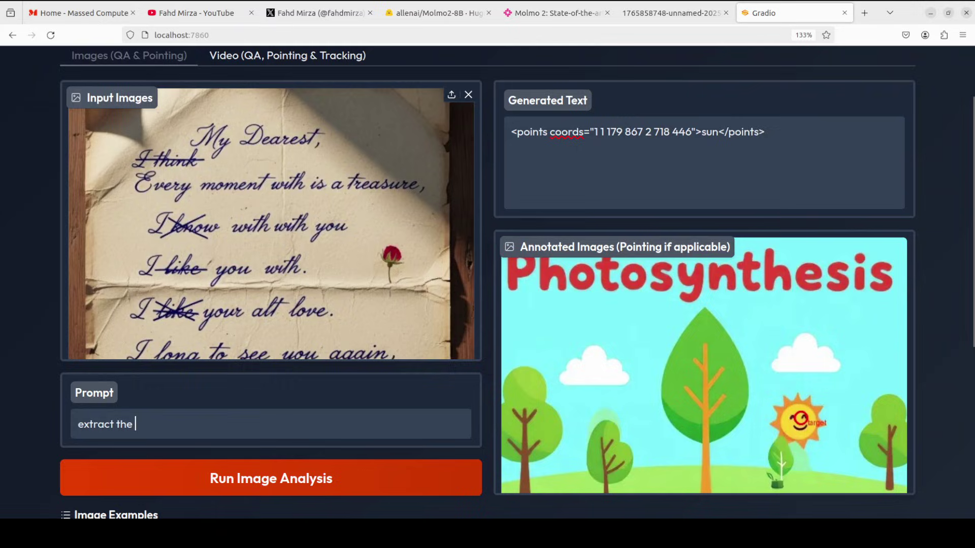
click(283, 482)
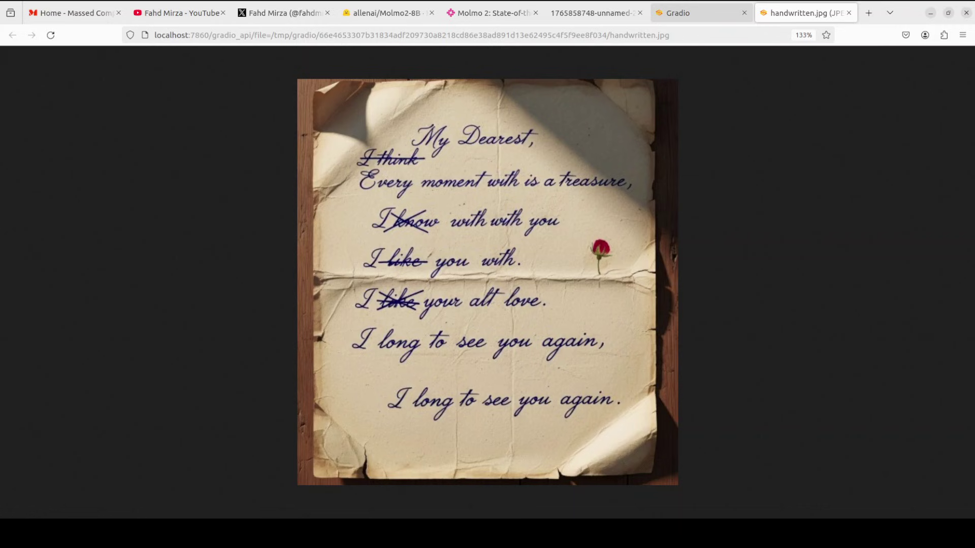
Compare the extracted letter text with the full-size handwritten.jpg, and return to the Gradio page.
click(700, 12)
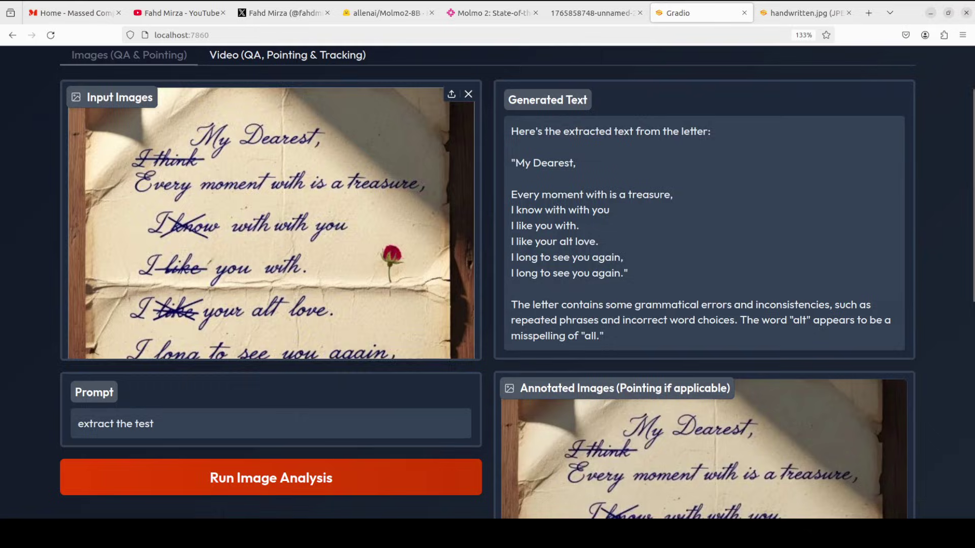
click(784, 13)
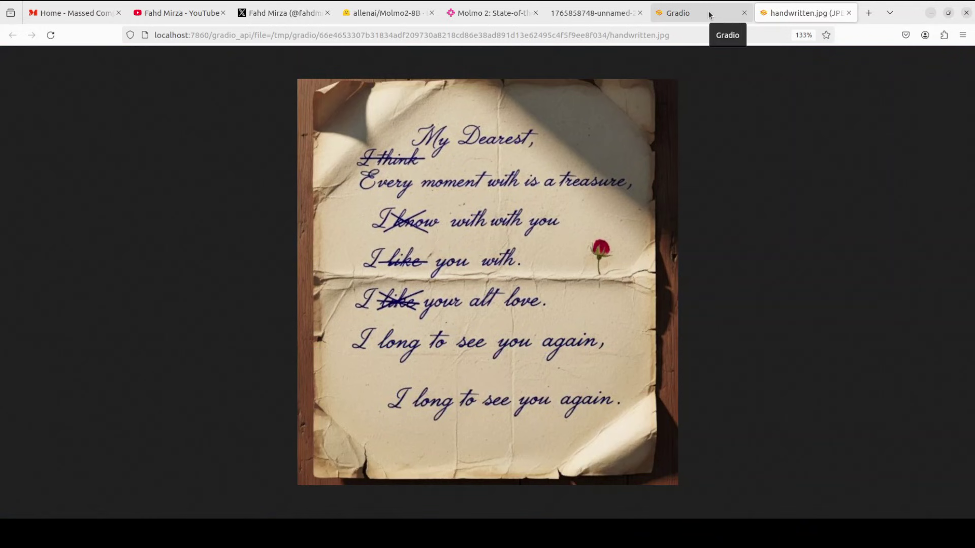
click(709, 15)
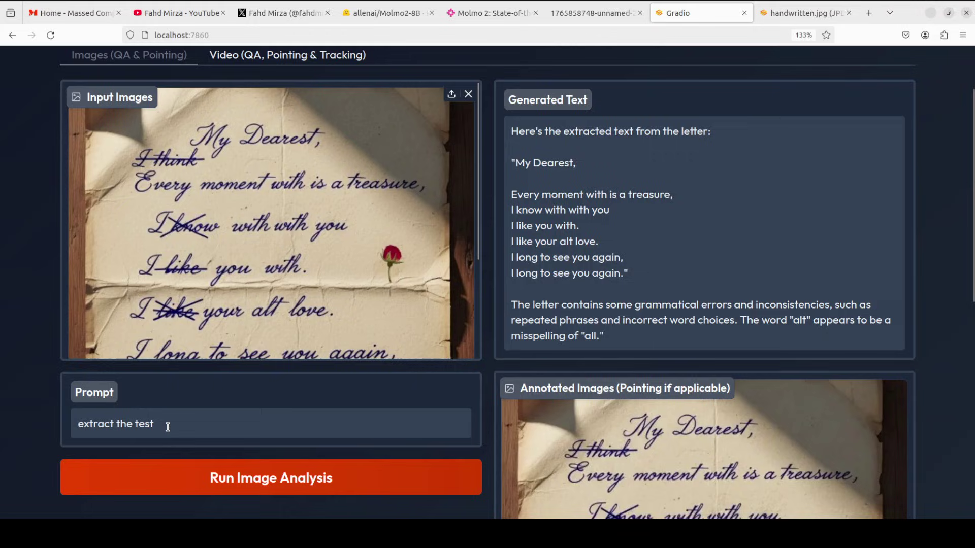
Replace the prompt with "point to crossed-out words" and run the analysis on the letter.
drag(163, 425, 3, 414)
text(point ot)
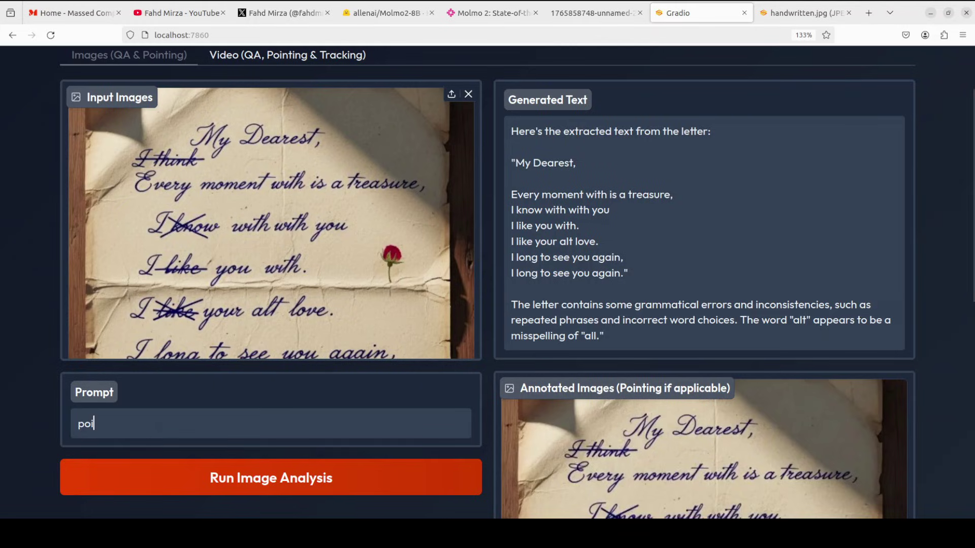
key(BackSpace)
key(BackSpace)
text(to cross)
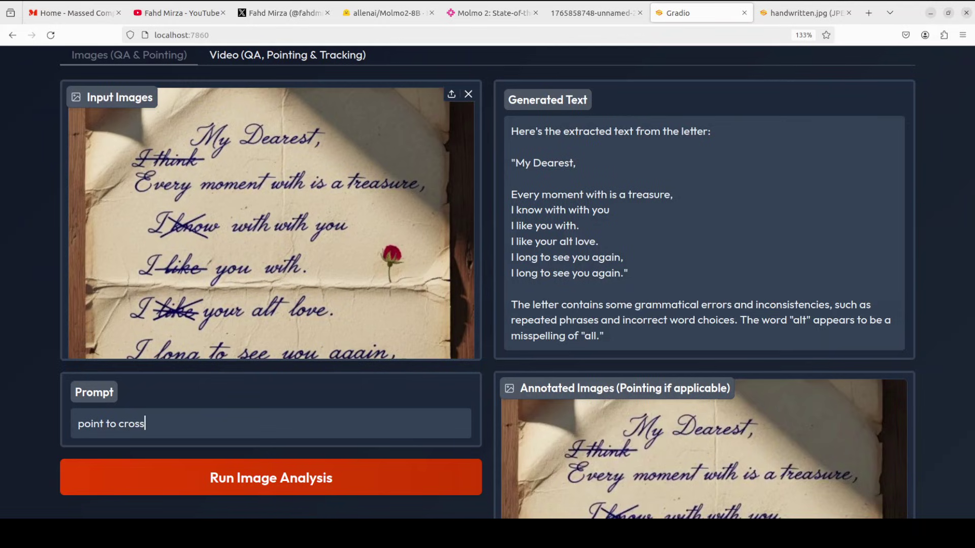
text(ed-out words)
click(271, 478)
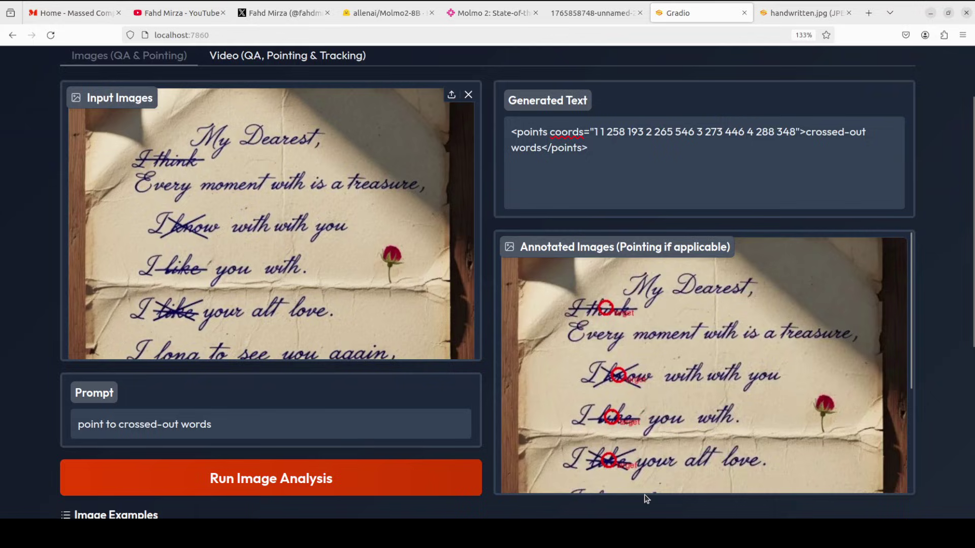
Replace the handwritten letter with table.jpg from the data folder as the input image.
click(468, 95)
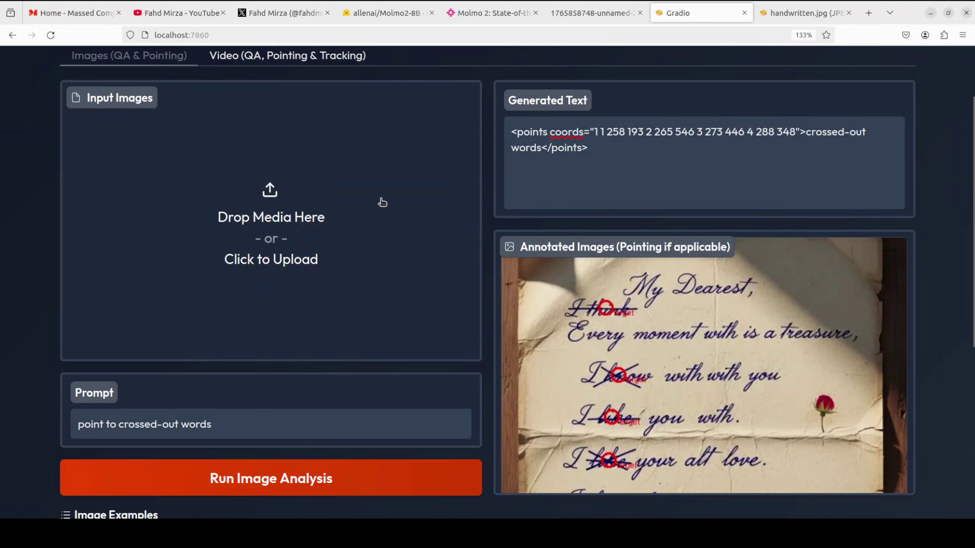
click(333, 234)
double_click(358, 303)
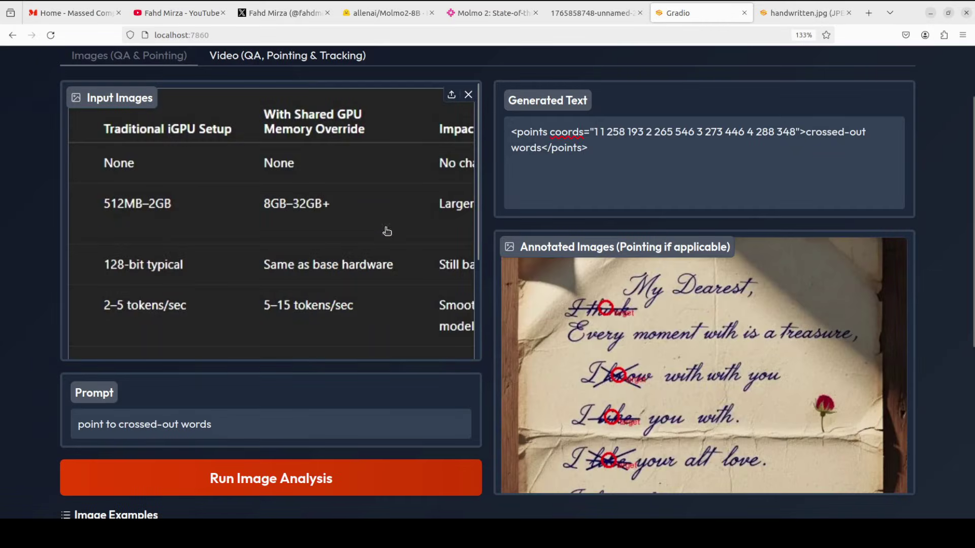
Replace the prompt with "convert this table into json" and run the image analysis.
click(249, 425)
key(ctrl+a)
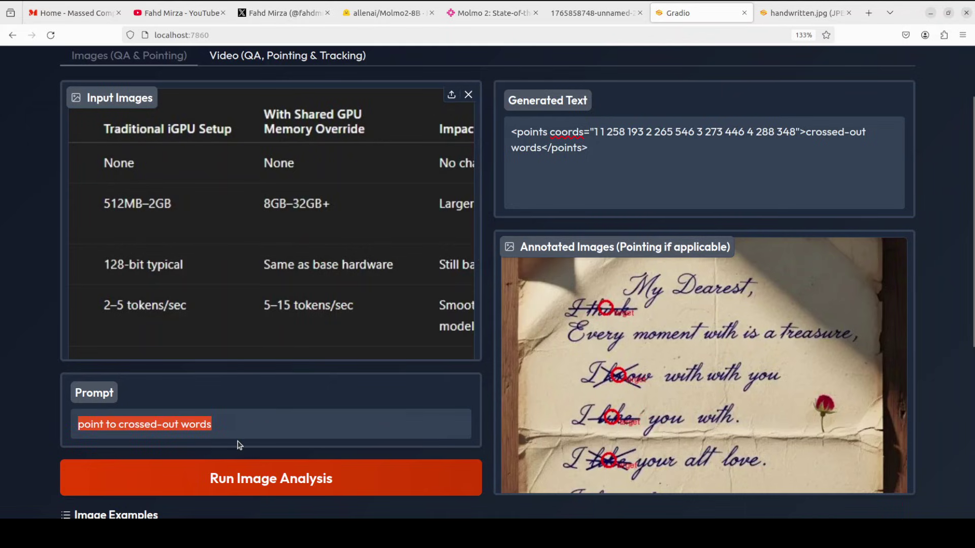
text(convert this table in)
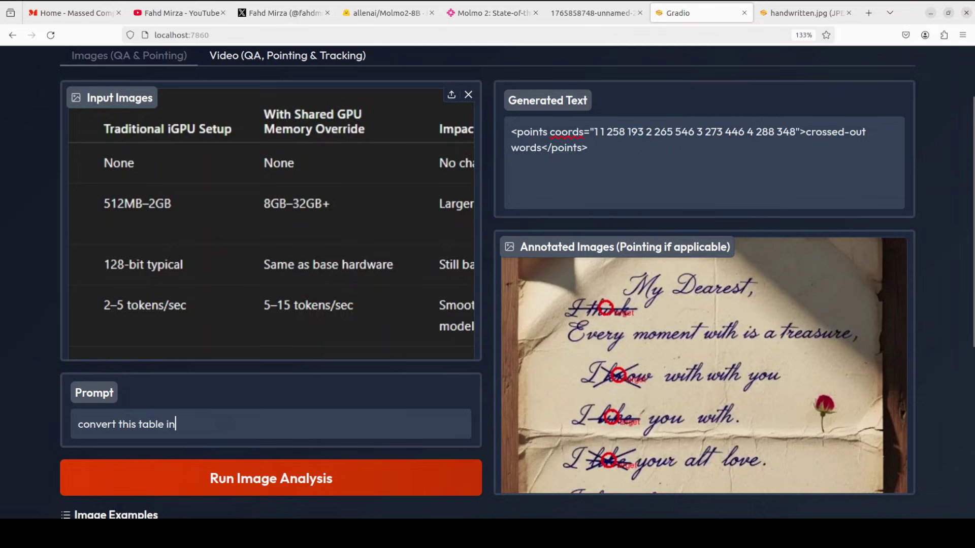
text(to json)
click(243, 479)
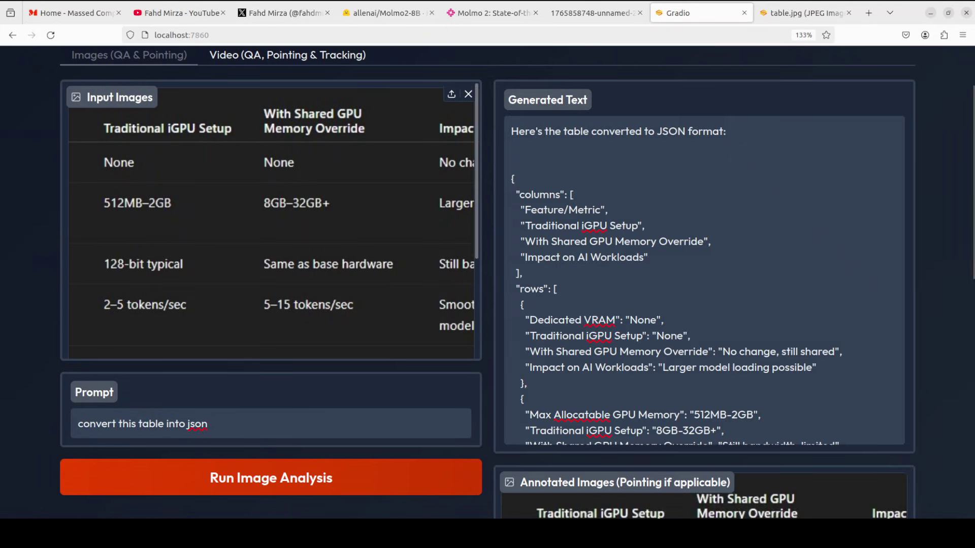
Compare the generated JSON columns and rows with the full-size table.jpg, reading down through the model size limit entry.
click(799, 12)
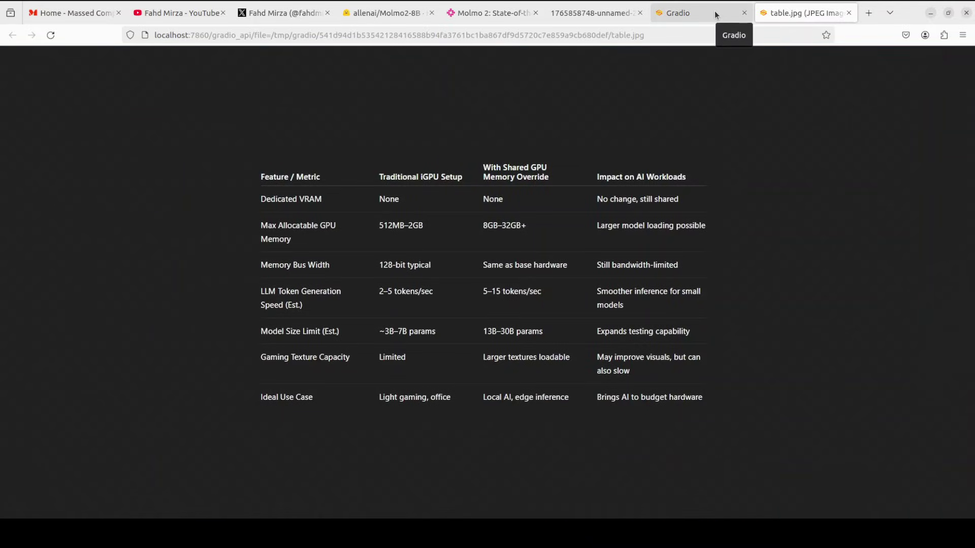
click(715, 10)
click(801, 15)
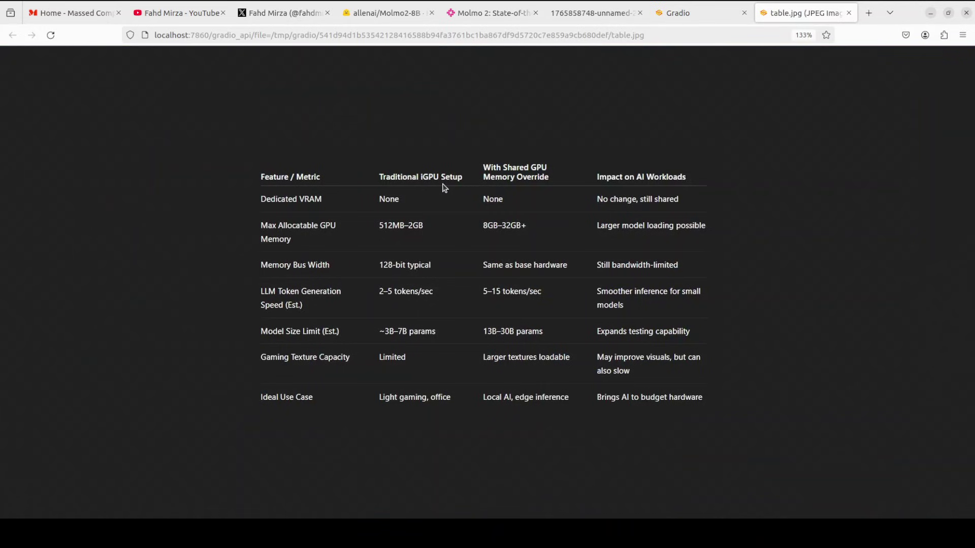
click(696, 14)
drag(523, 209, 584, 210)
click(645, 231)
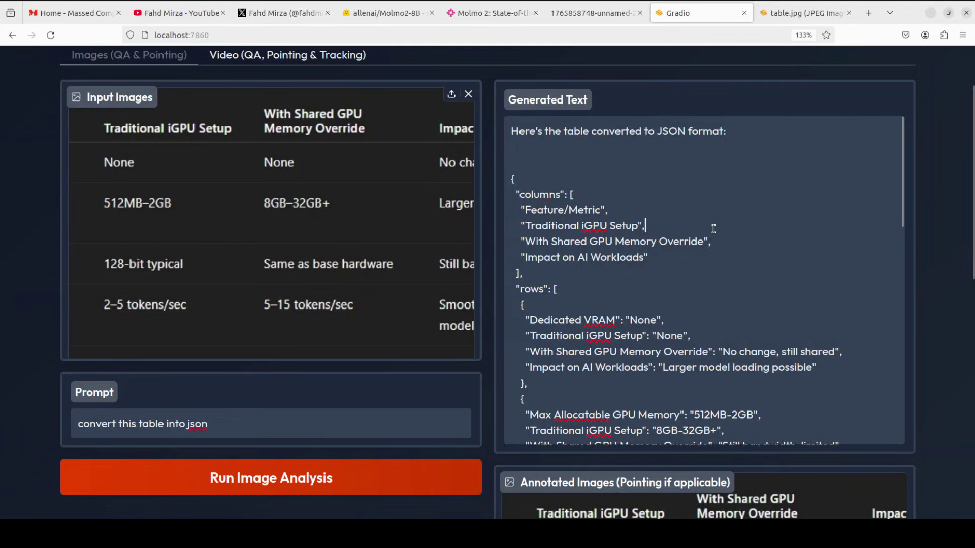
scroll(713, 229, down, 10)
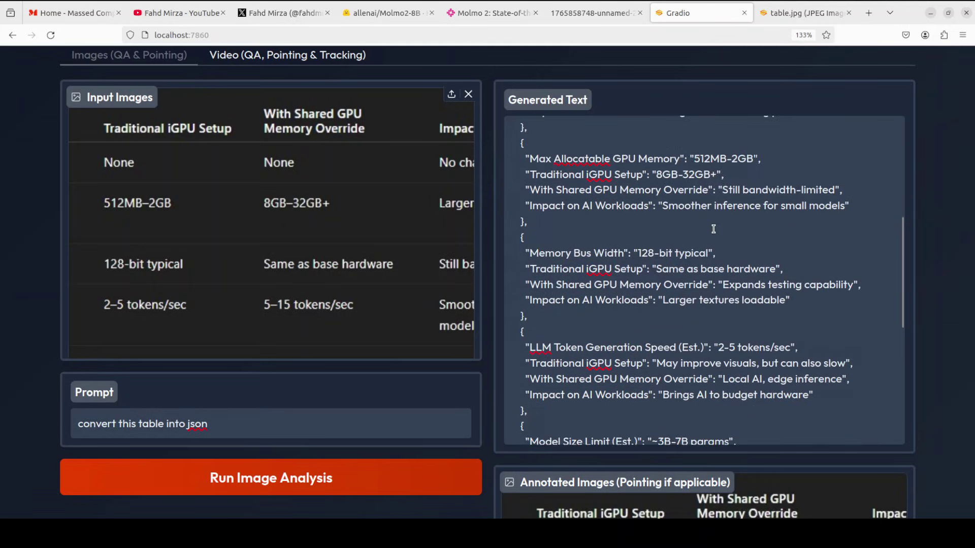
scroll(713, 228, down, 3)
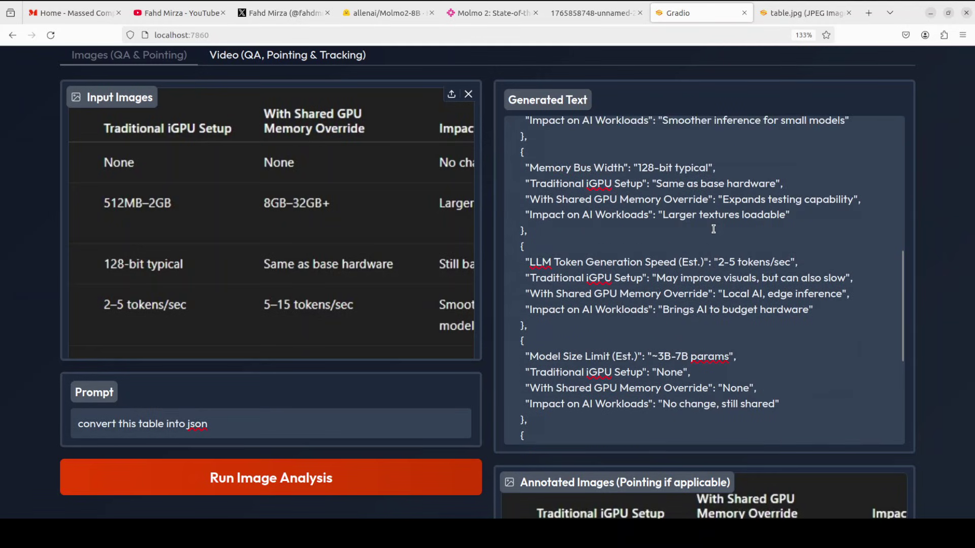
Replace the table image with arabicocr.jpg and run the analysis with the prompt "extract the text".
click(468, 94)
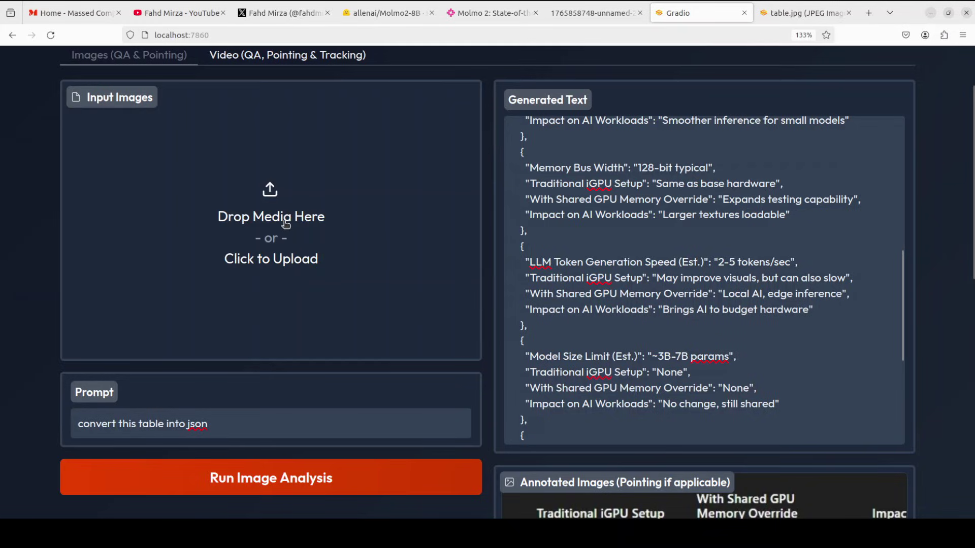
click(287, 225)
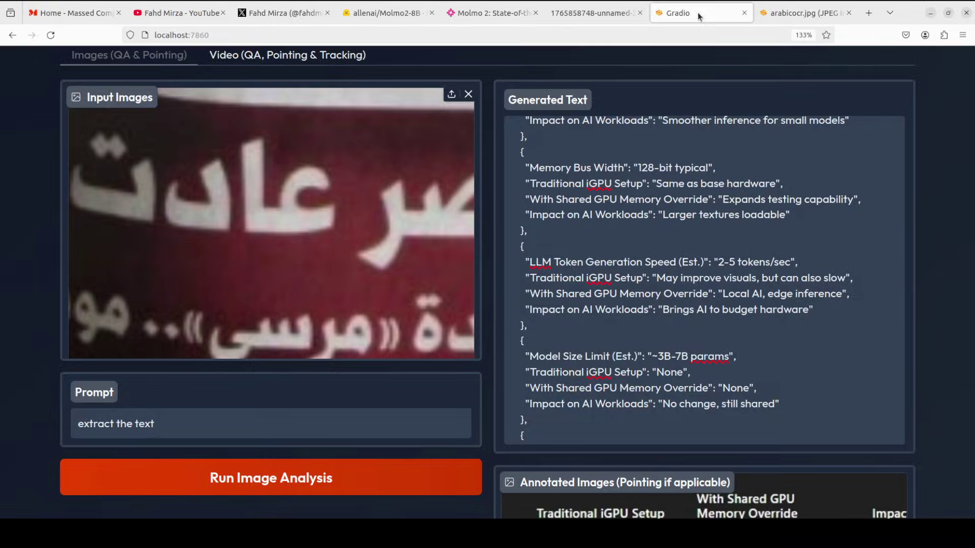
click(305, 482)
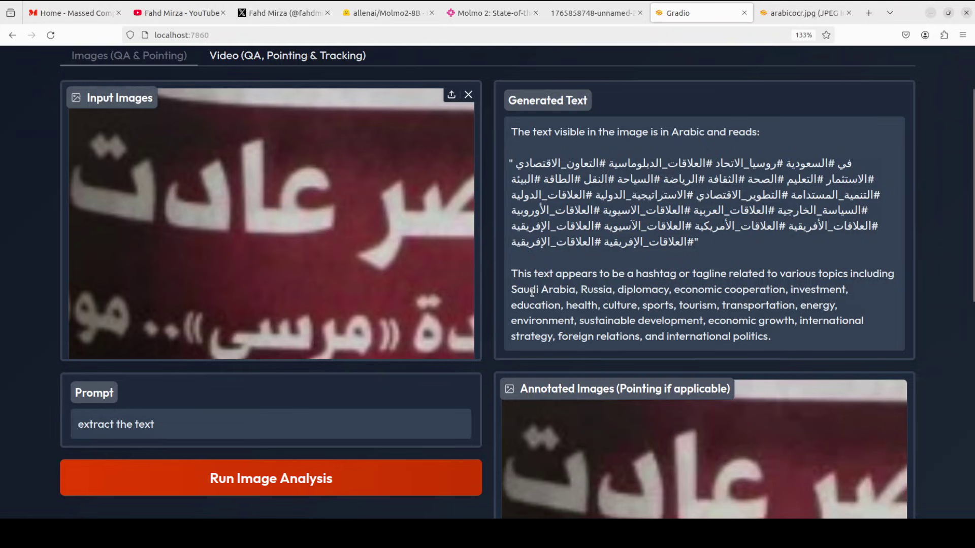
Read the generated explanation of the Arabic text, highlighting the listed topics.
drag(532, 291, 802, 335)
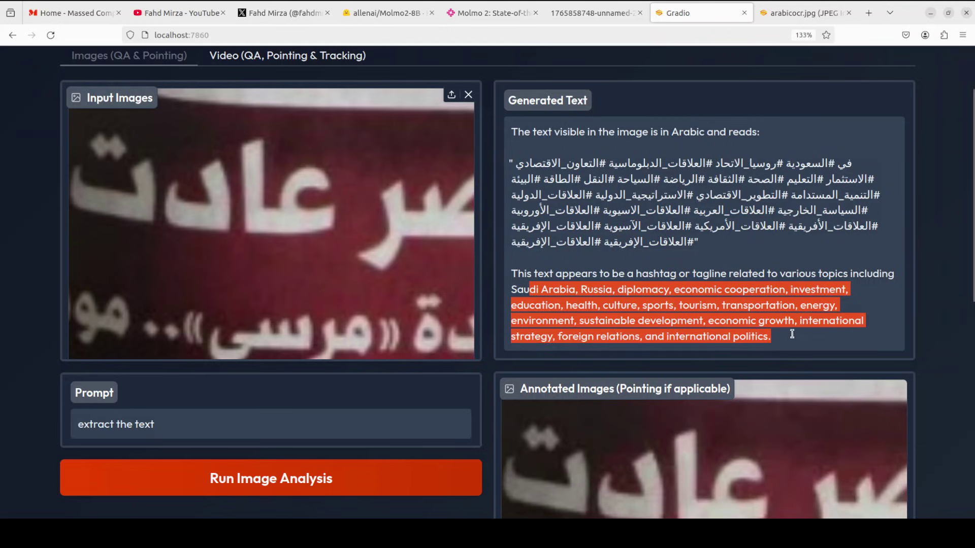
click(598, 293)
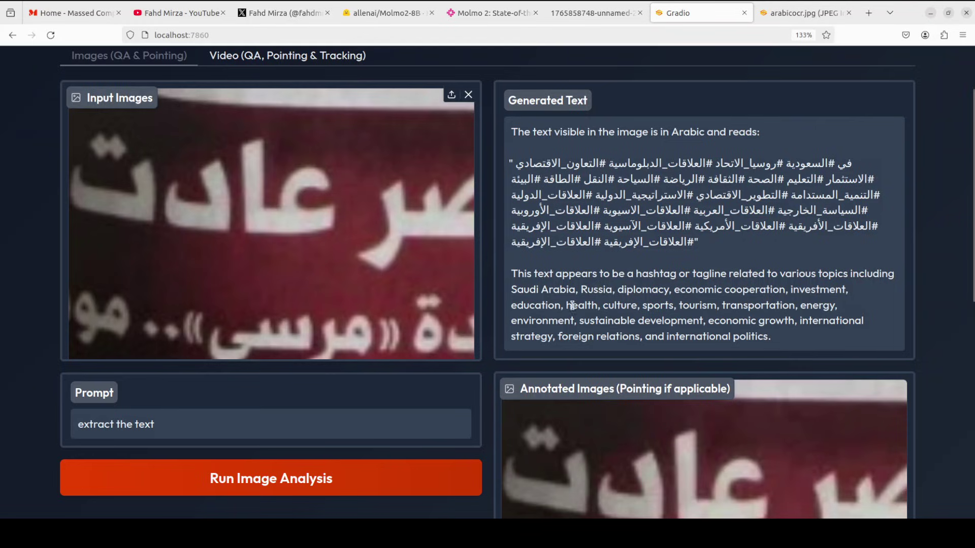
drag(542, 305, 753, 311)
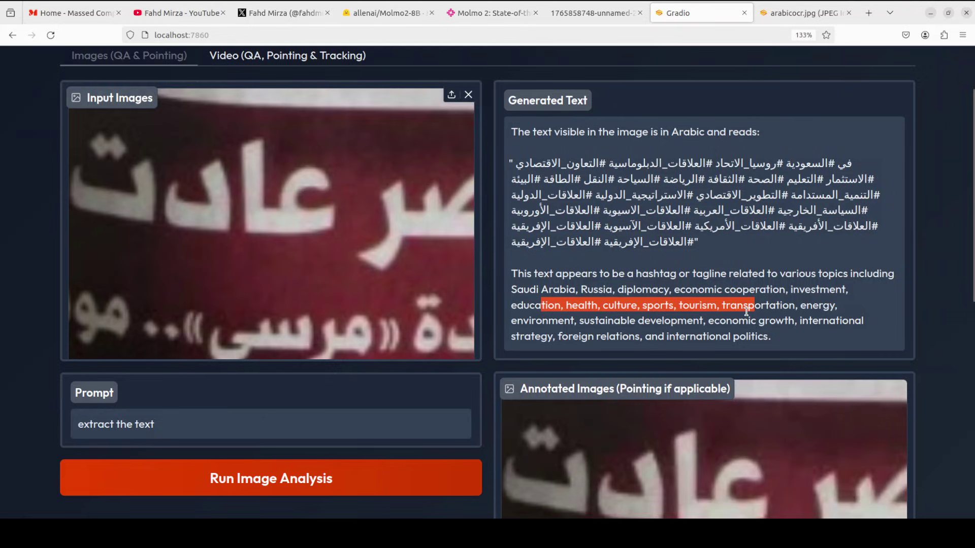
Clear the Arabic input image and load cheerleaders.mp4 as the input video for video QA, pointing and tracking.
click(468, 95)
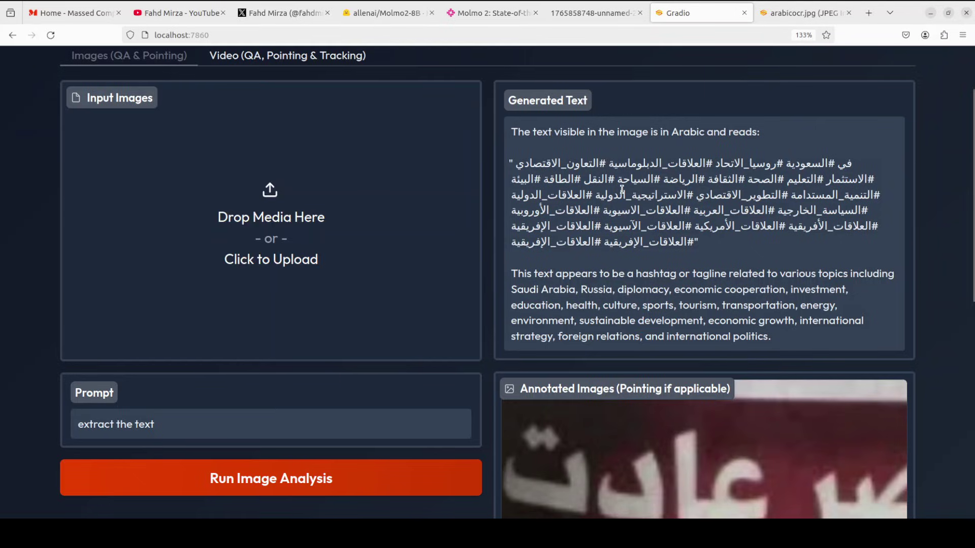
click(248, 58)
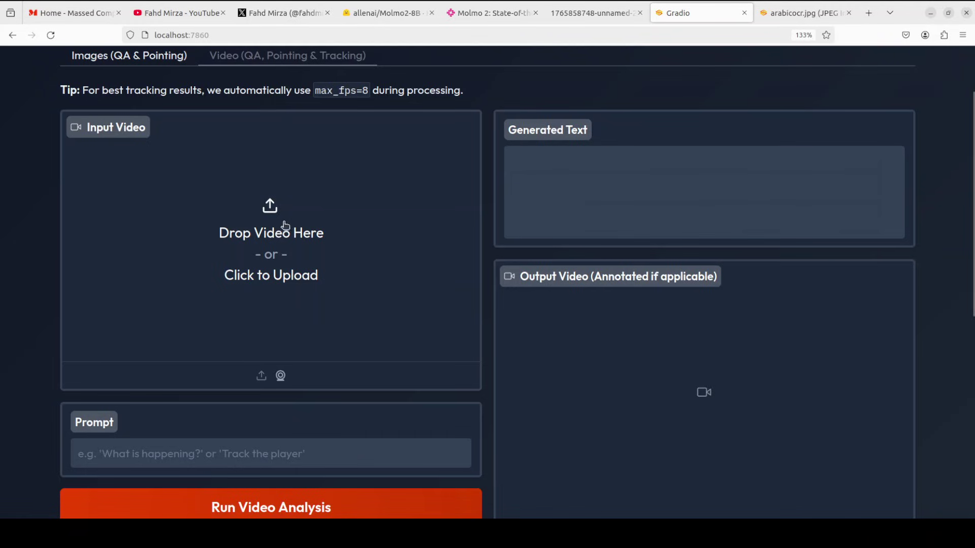
click(258, 241)
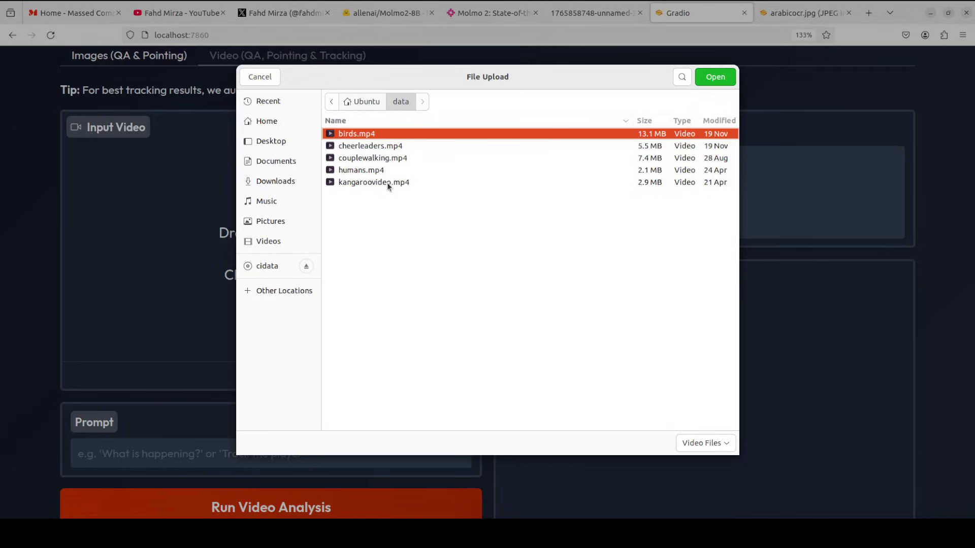
double_click(377, 147)
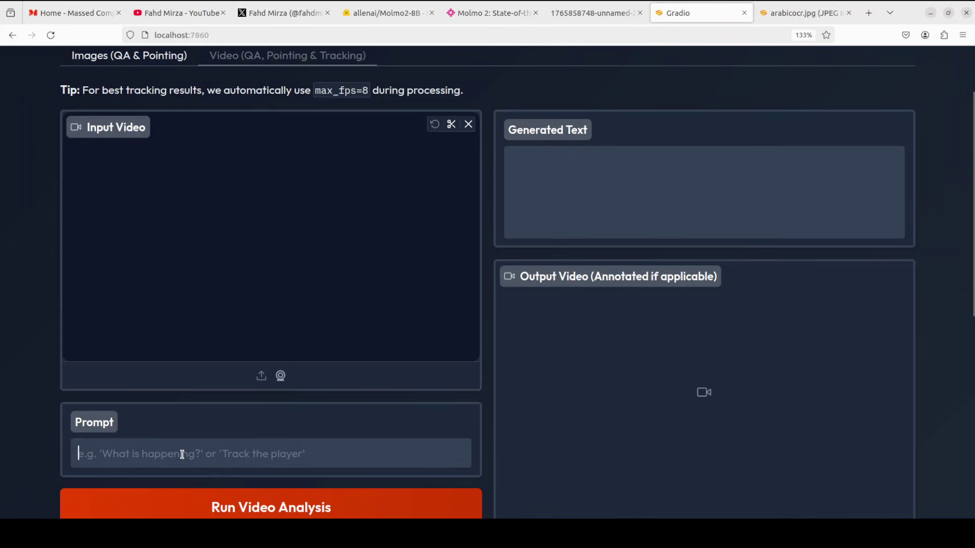
Enter the prompt "what is happening in the video" and run the video analysis.
text(what is happeni)
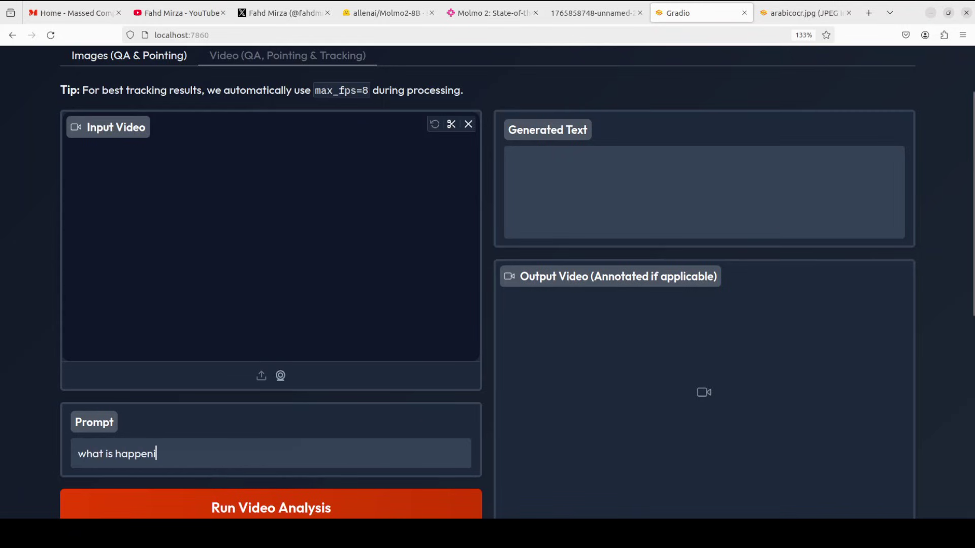
text(ng in the video)
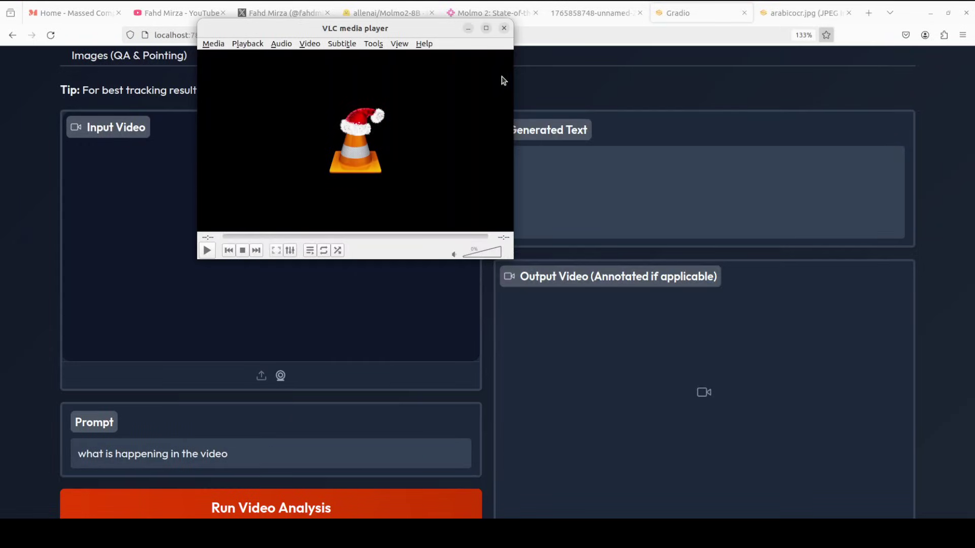
click(250, 454)
click(258, 508)
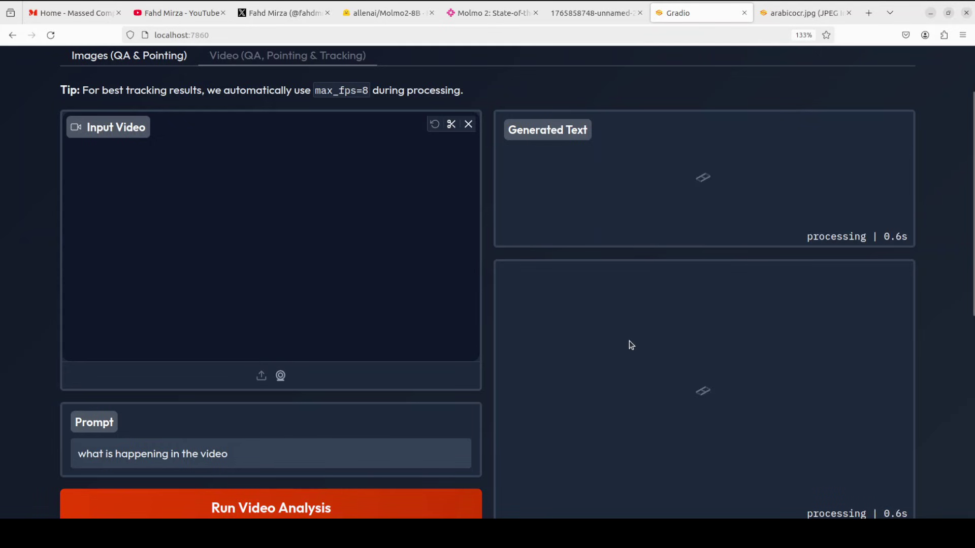
Check the GPU load during processing, and compare the generated description with the cheerleaders.mp4 playback.
click(2, 128)
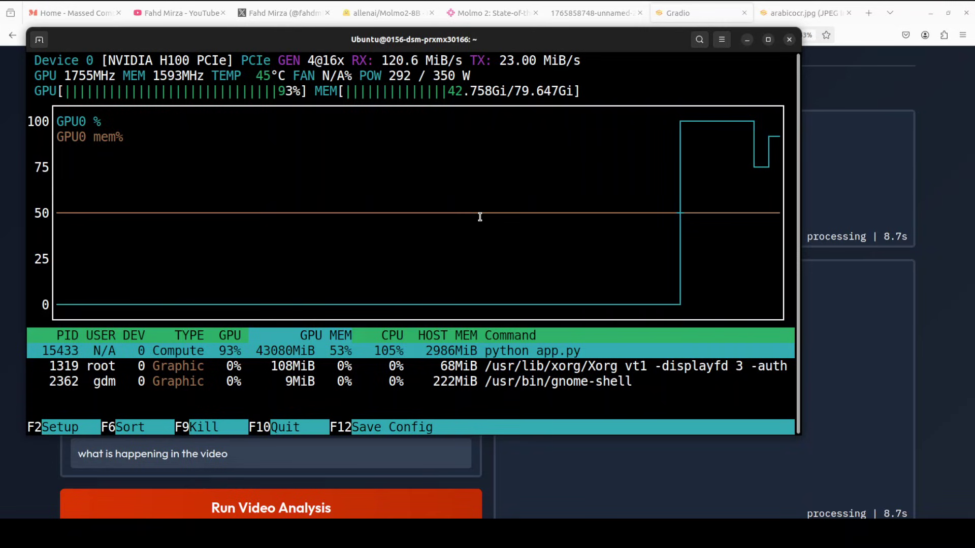
click(746, 41)
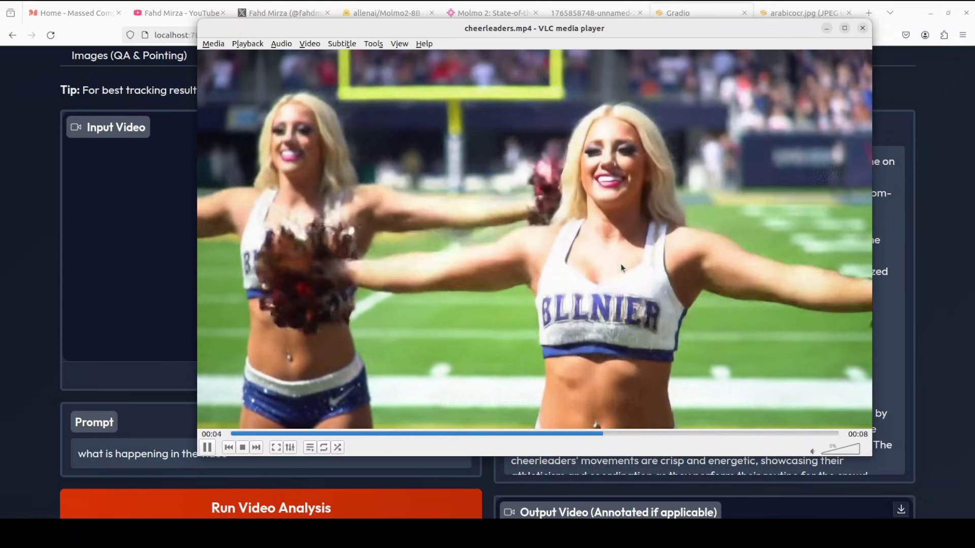
click(886, 257)
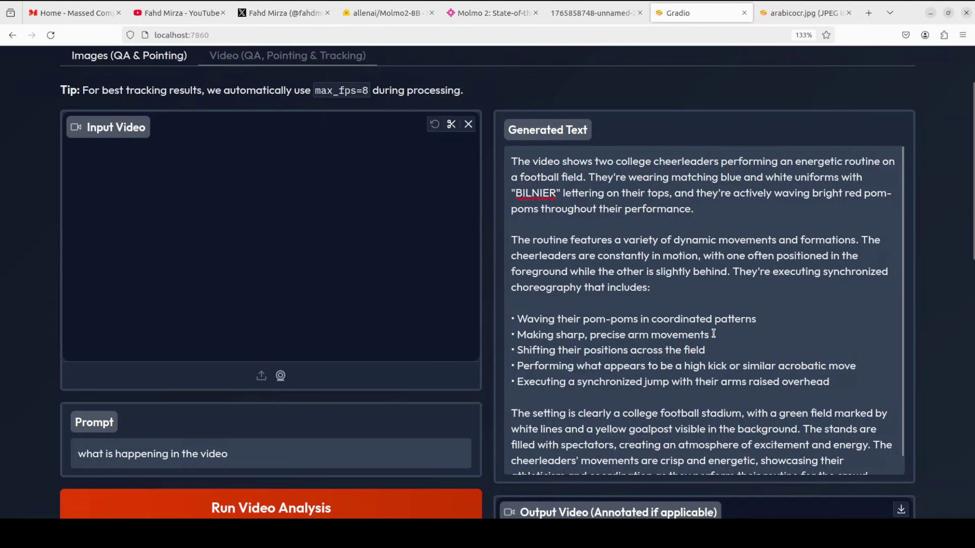
scroll(711, 341, down, 1)
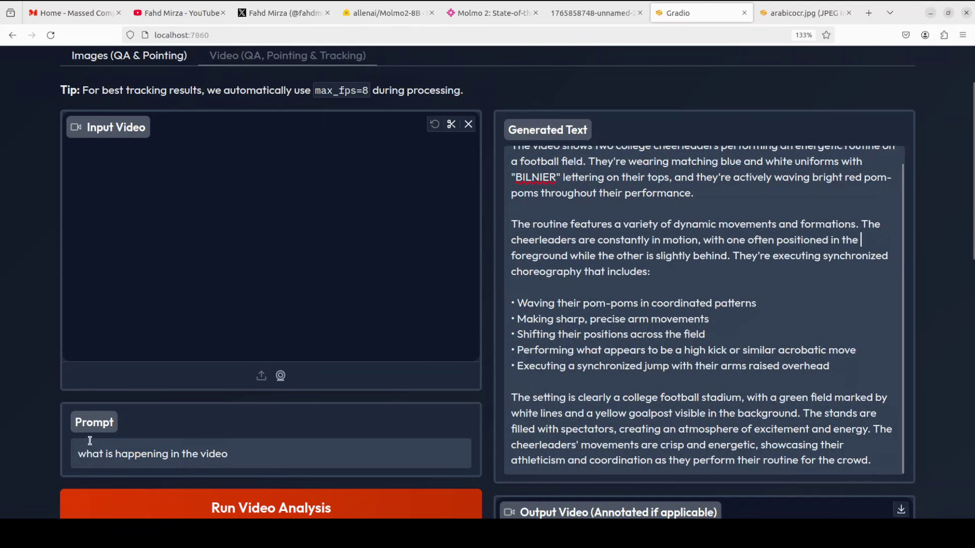
Replace the prompt with "point it to the pom-poms" and run the video analysis.
click(262, 460)
key(ctrl+a)
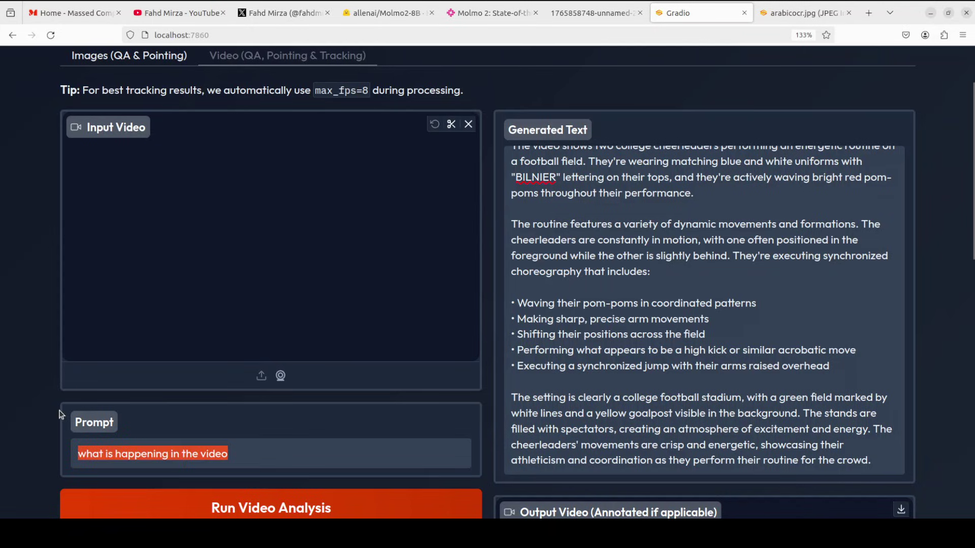
text(point )
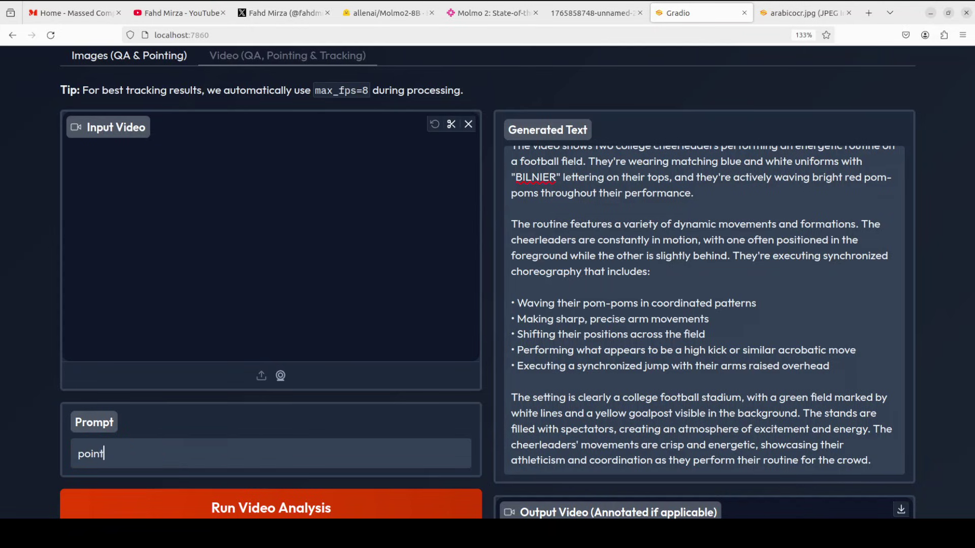
text(it to the pom-poms)
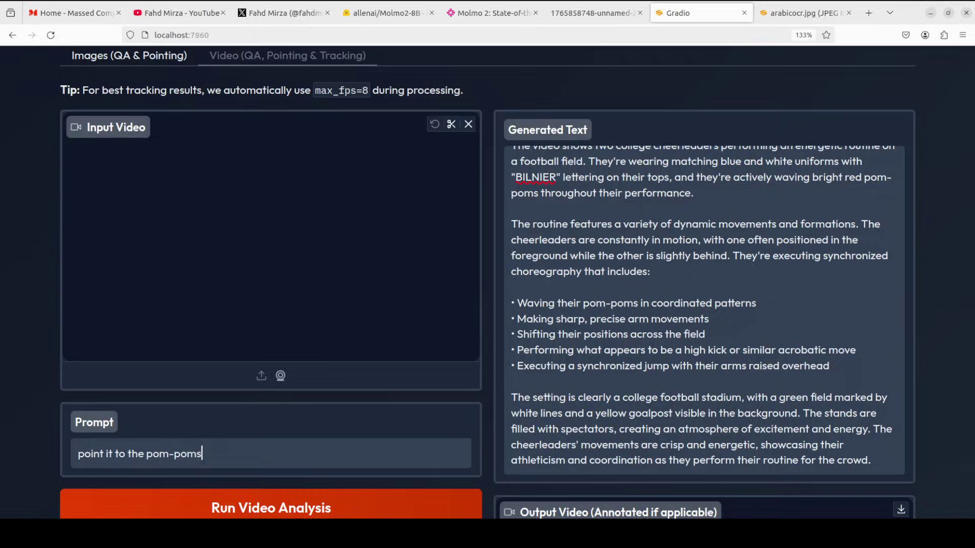
click(265, 507)
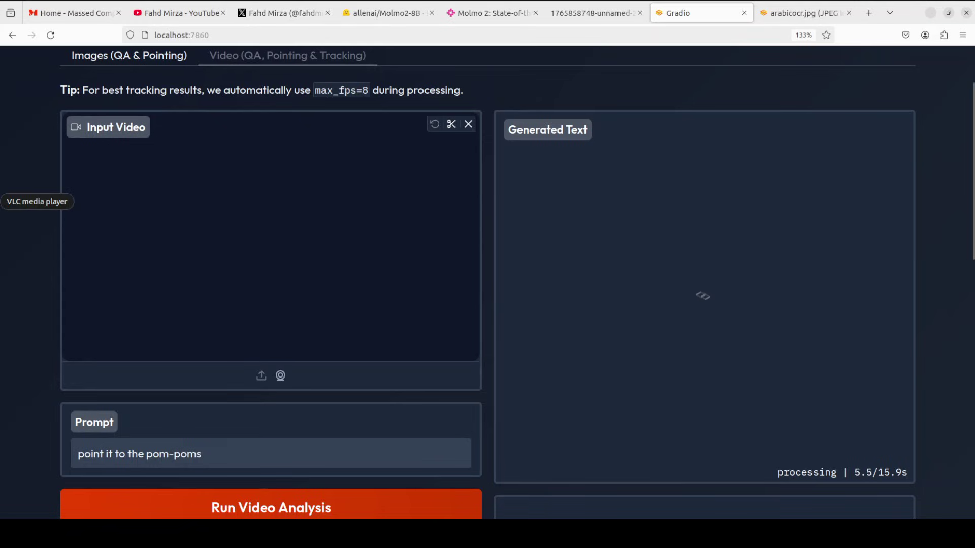
Bring up VLC media player, and review the Molmo 2 architecture diagram and industry impact chart before returning to the Gradio page.
click(11, 201)
drag(163, 222, 202, 250)
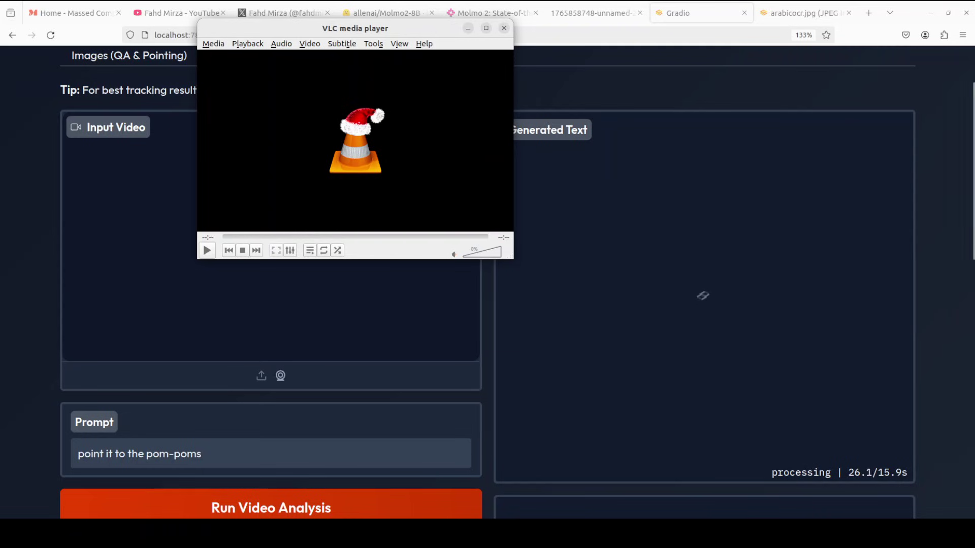
click(589, 13)
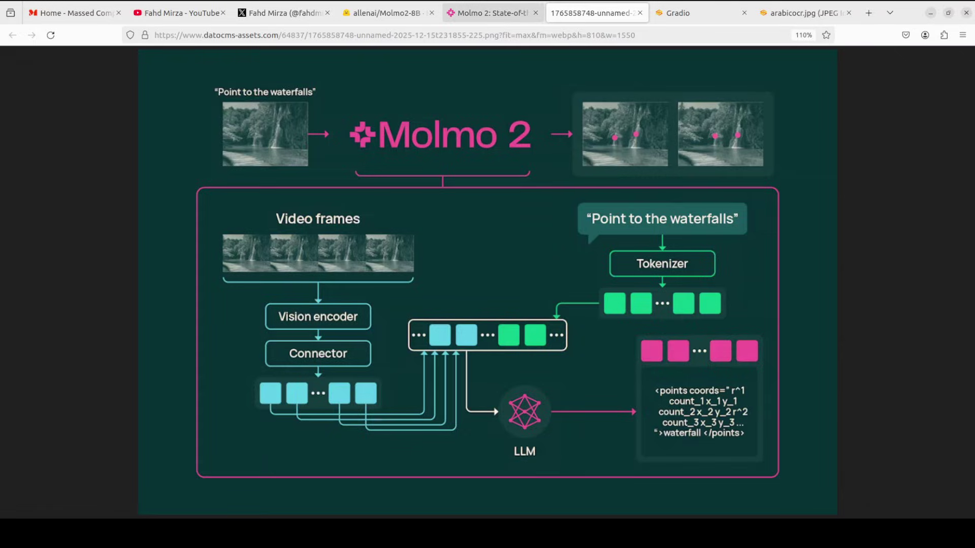
click(501, 13)
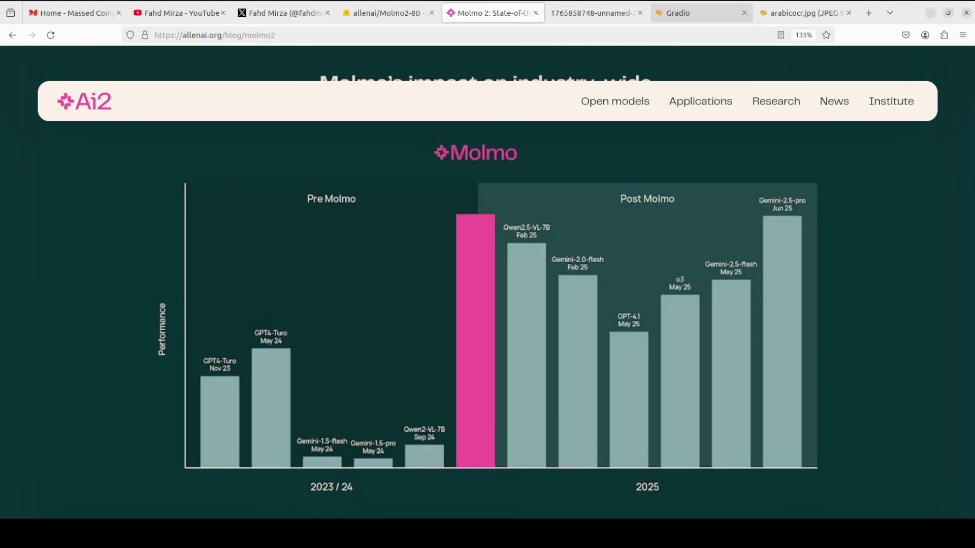
click(694, 14)
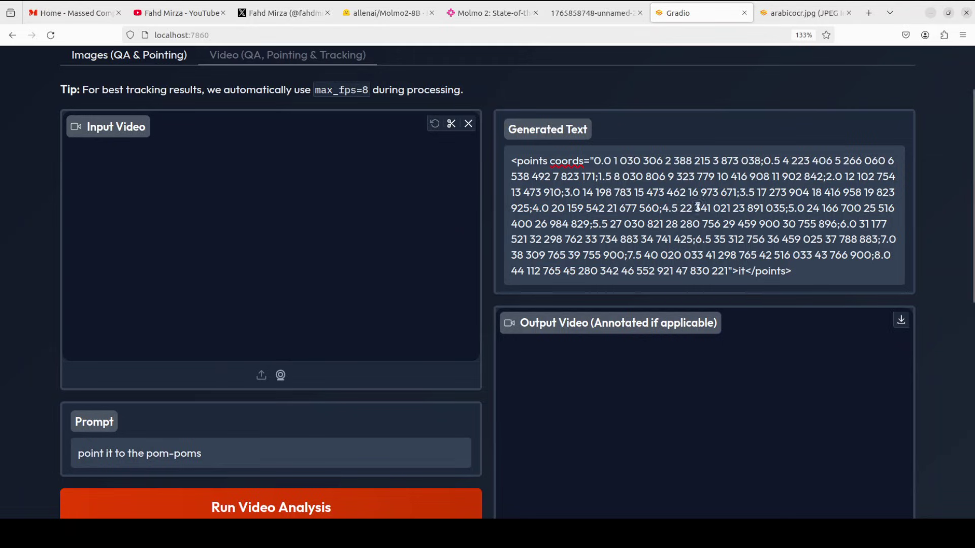
Replace the input video with couplewalking.mp4 and run the analysis with the prompt "what is the relationship of these humans?".
click(468, 123)
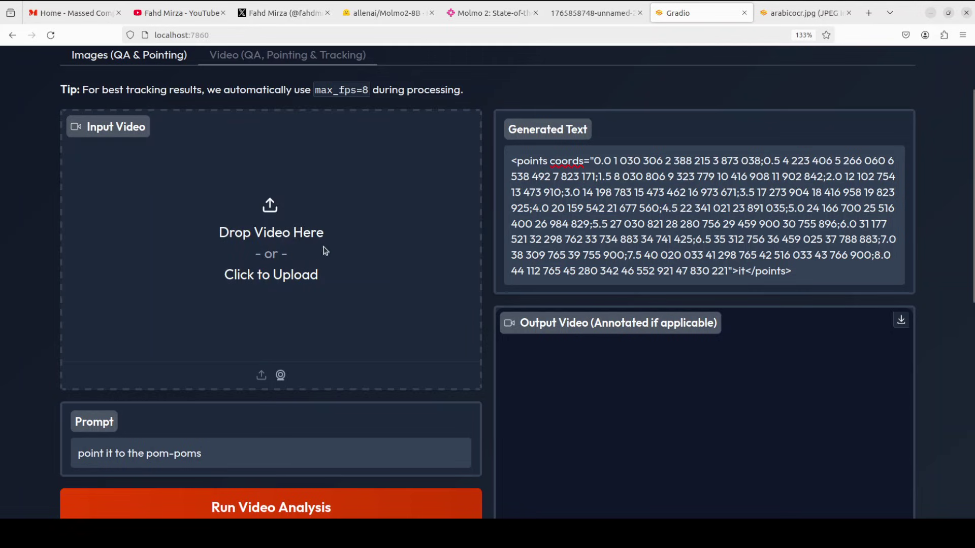
click(294, 233)
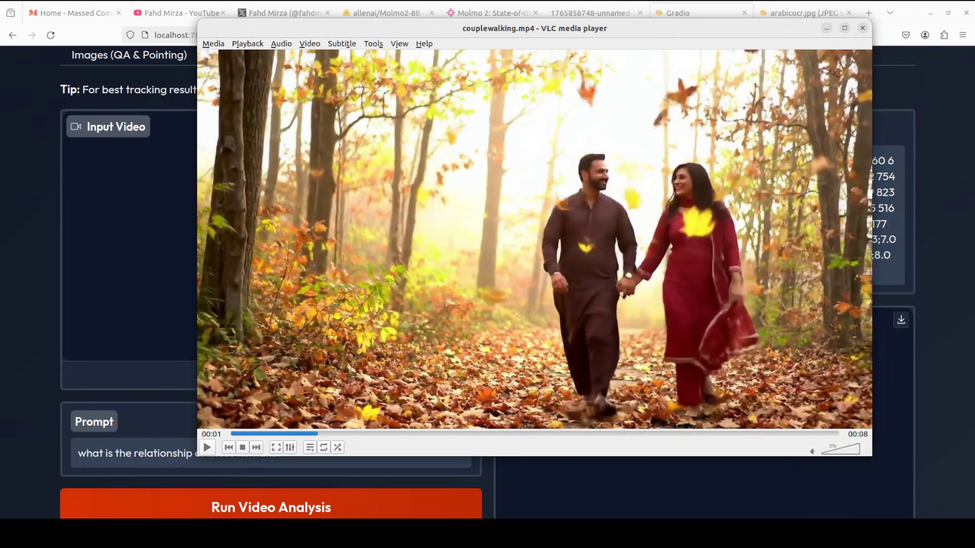
click(207, 448)
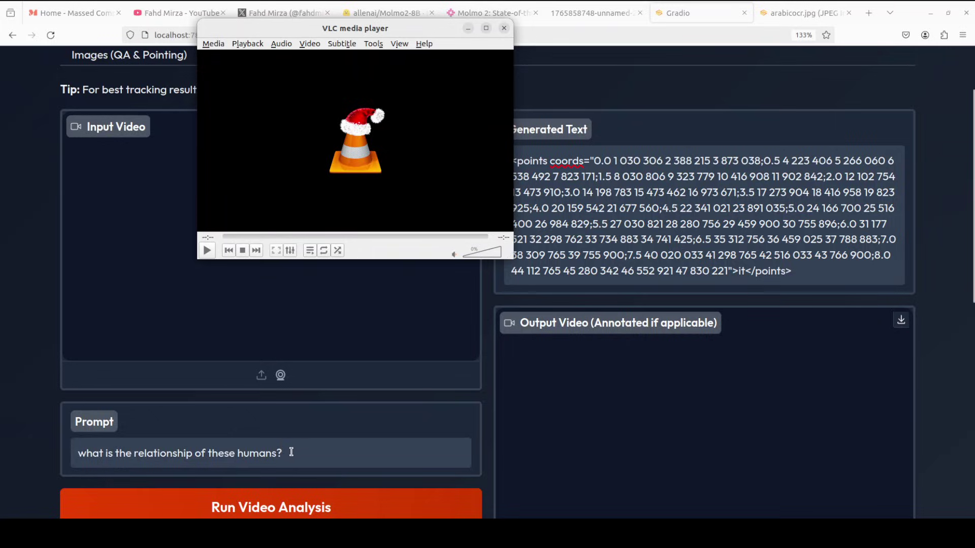
click(278, 509)
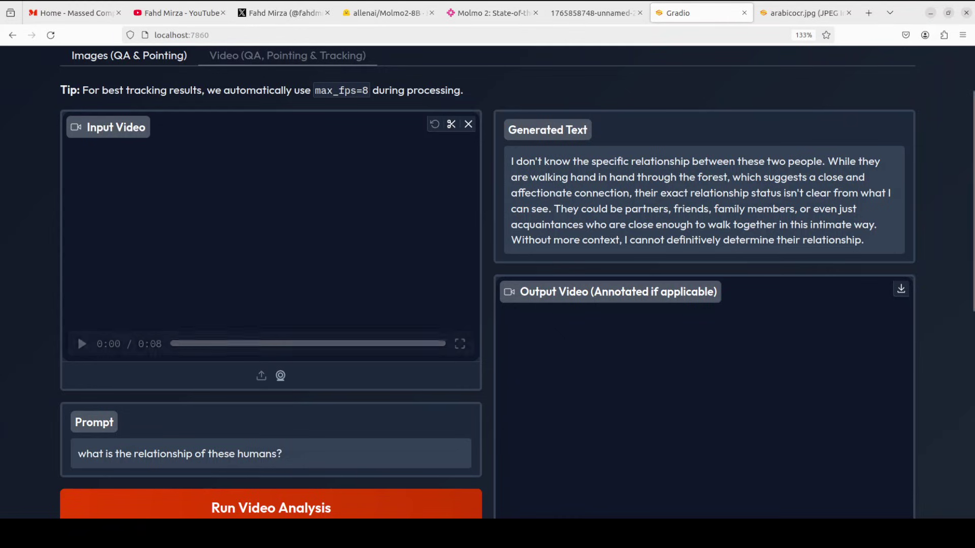
Replace the input video with kangaroovideo.mp4 and run the analysis with the prompt "which kangaroo should I bet on as winner ?".
click(468, 124)
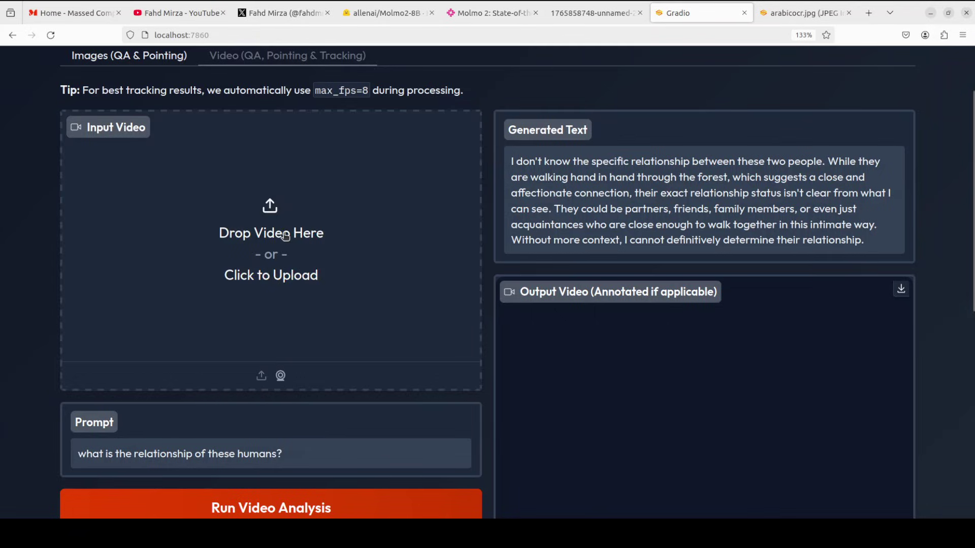
click(312, 255)
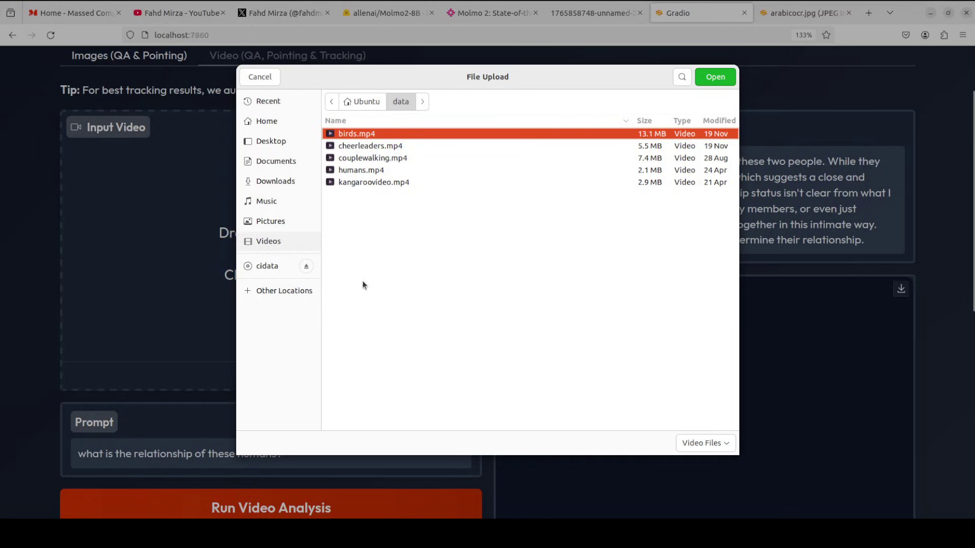
double_click(364, 182)
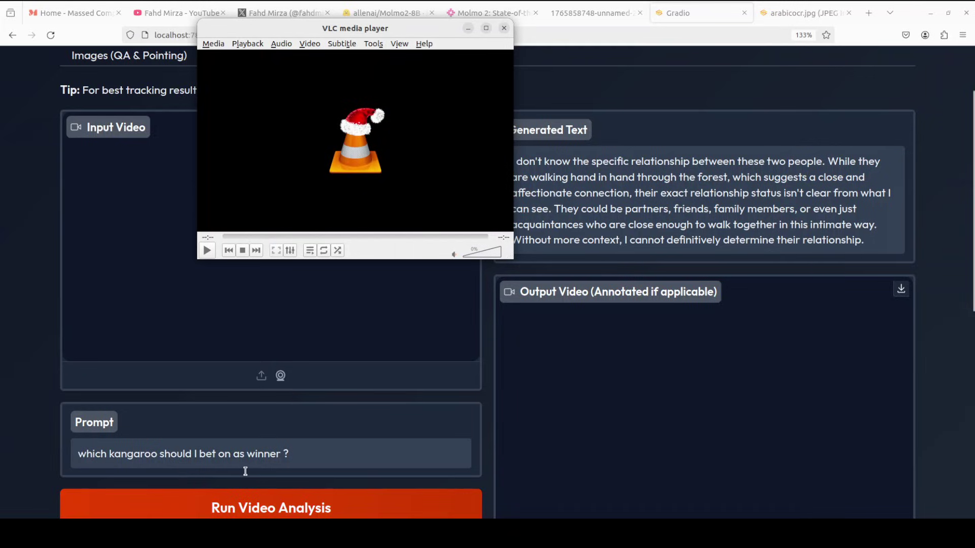
click(299, 505)
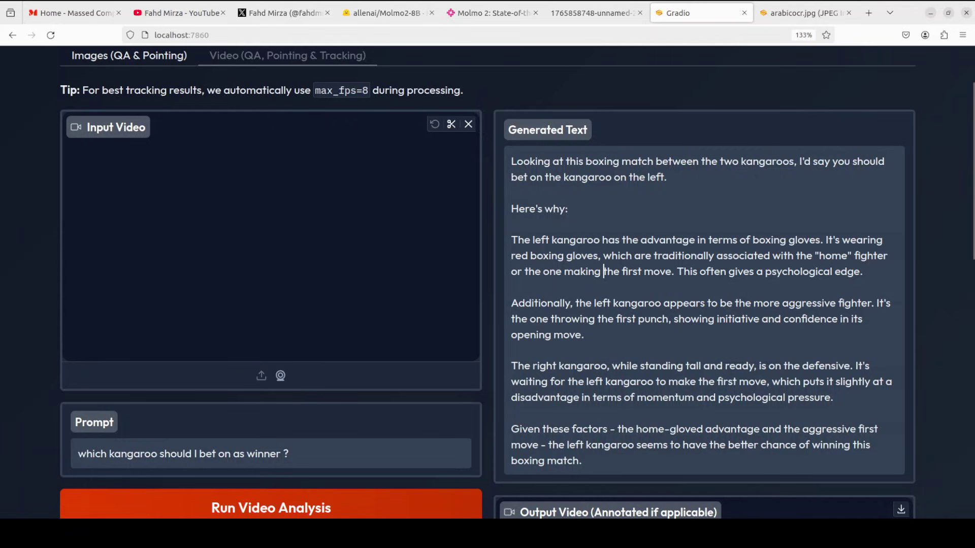
Read the generated kangaroo betting answer, highlighting the recommended kangaroo and the boxing gloves reasoning, and close VLC media player.
drag(563, 177, 680, 177)
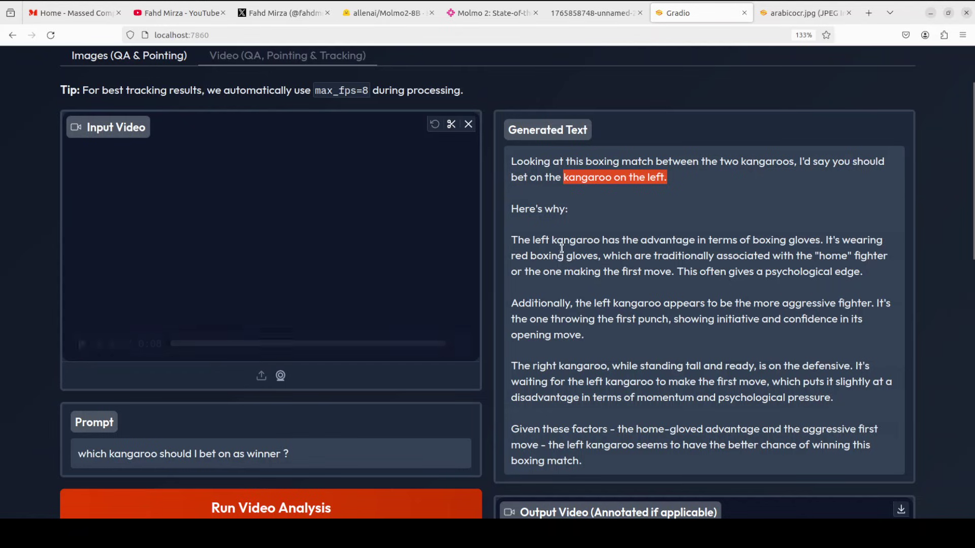
drag(563, 242, 694, 277)
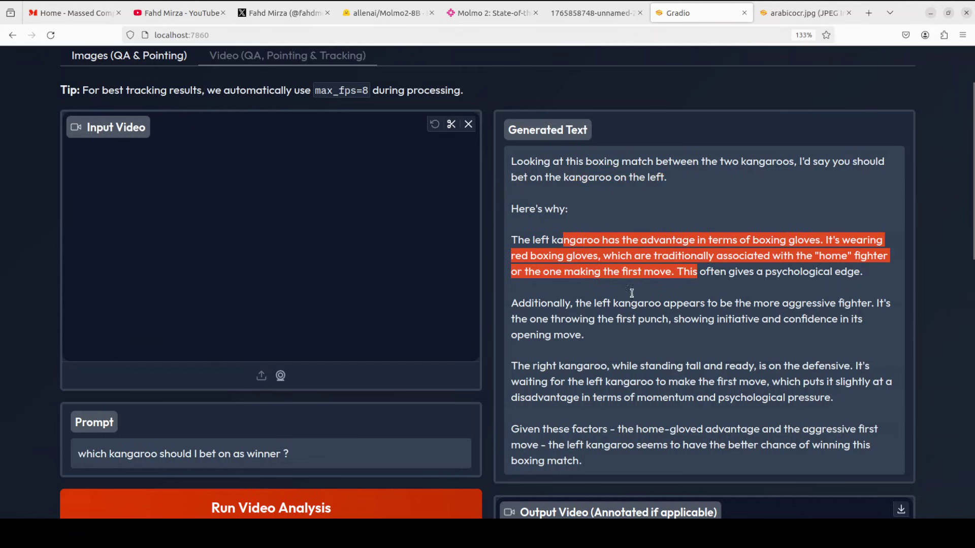
click(7, 199)
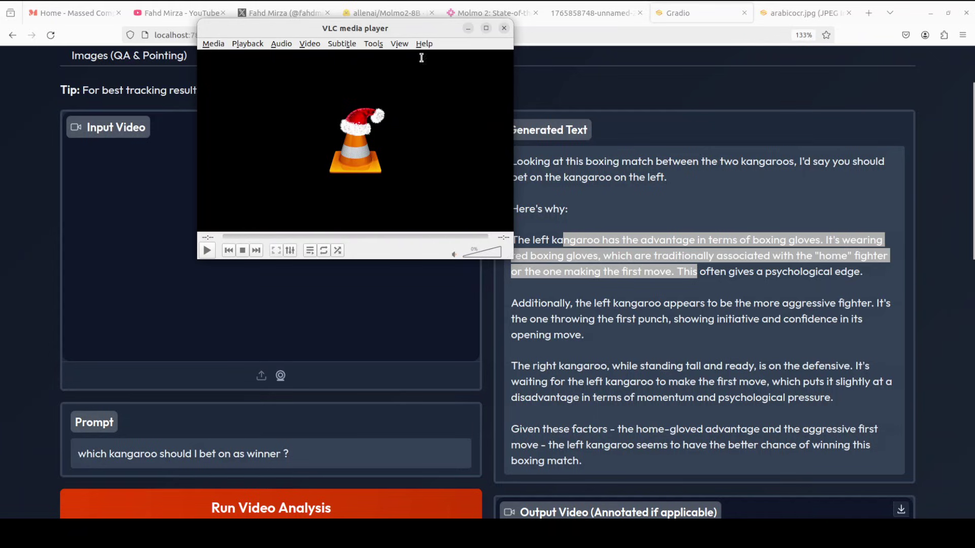
click(503, 30)
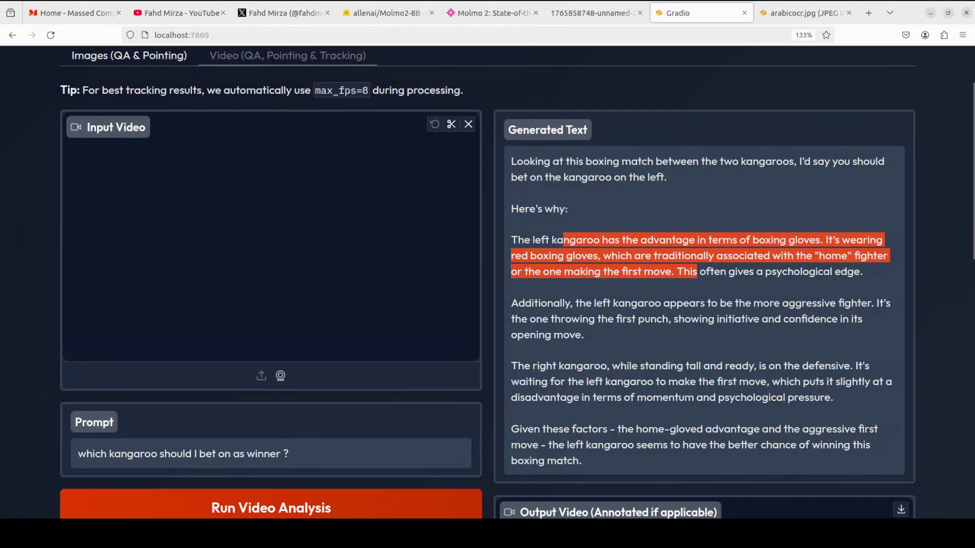
Revisit the Molmo 2 blog post, the Molmo2-8B model card on Hugging Face, and the creator's X profile and YouTube channel.
click(486, 14)
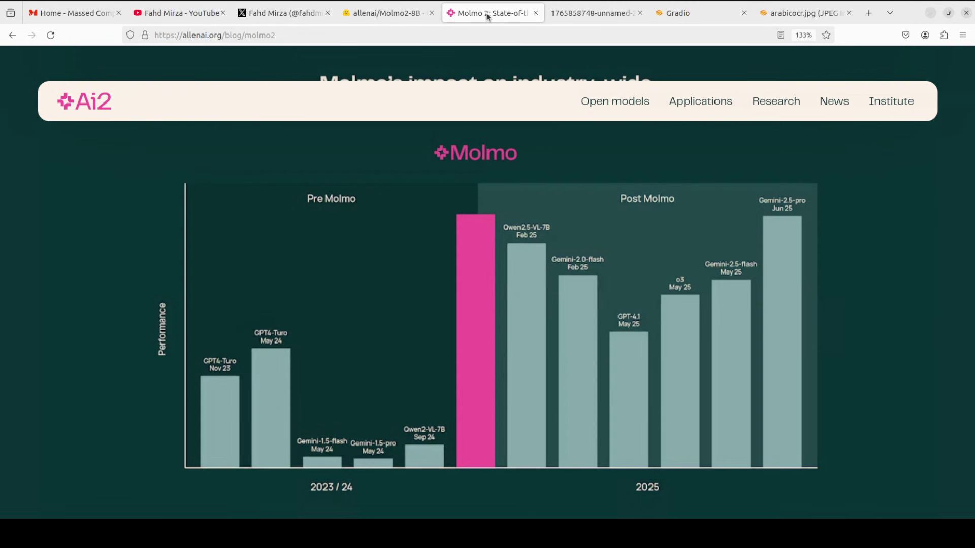
click(383, 16)
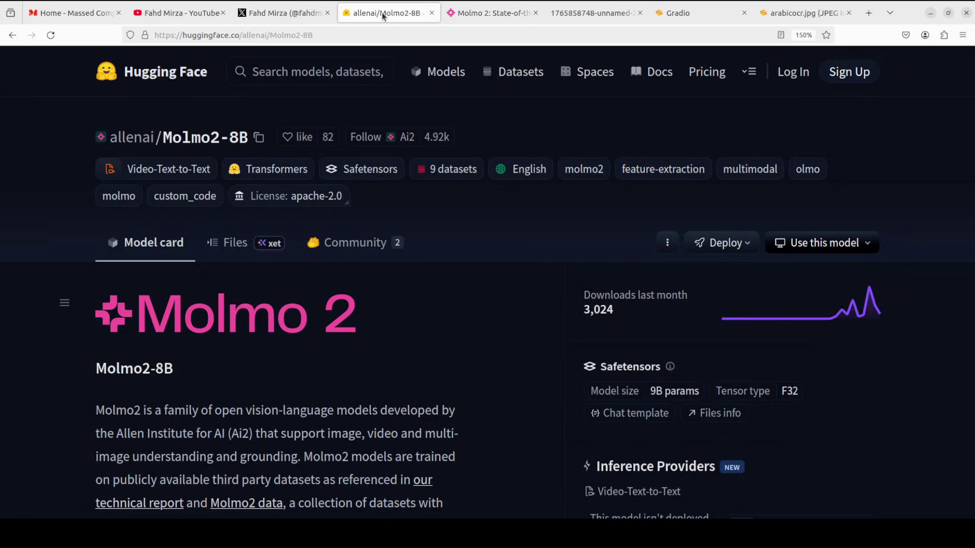
click(297, 14)
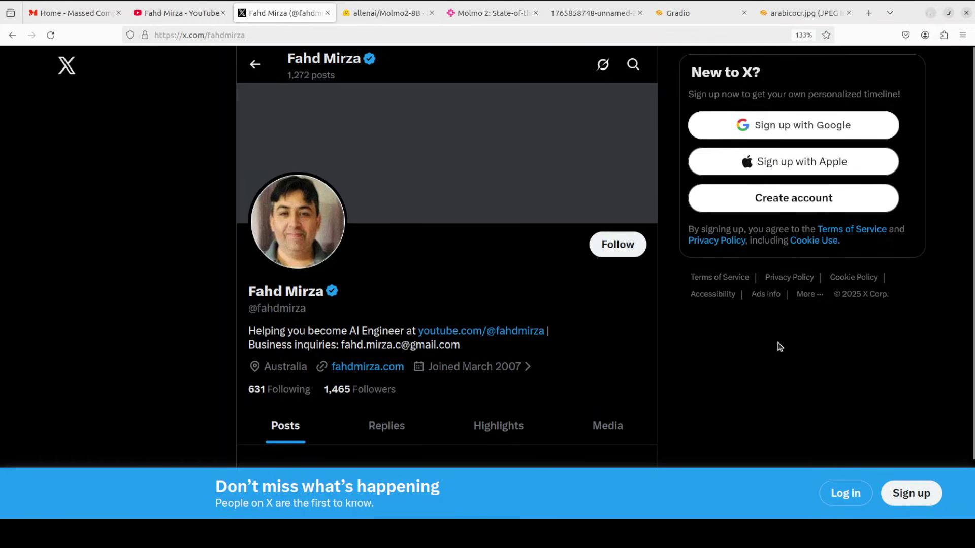
click(172, 15)
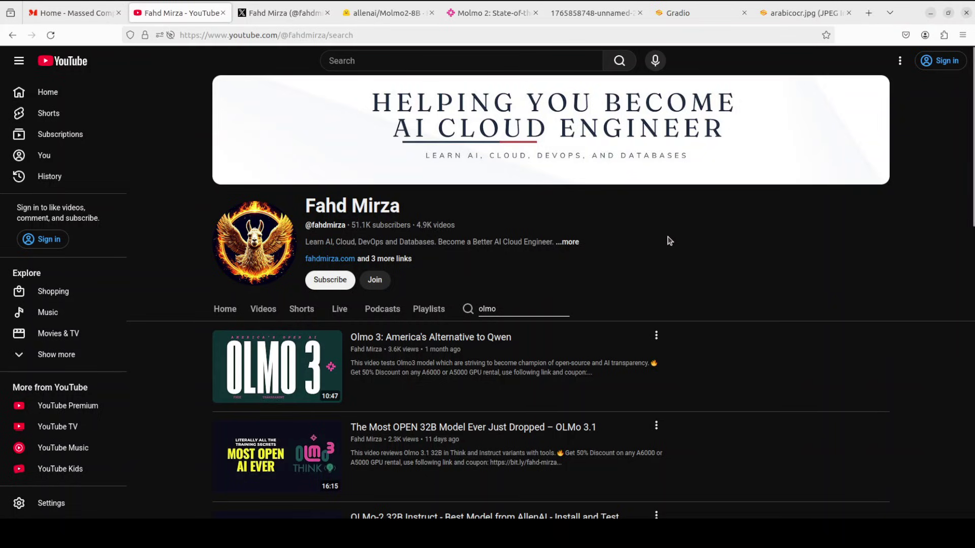